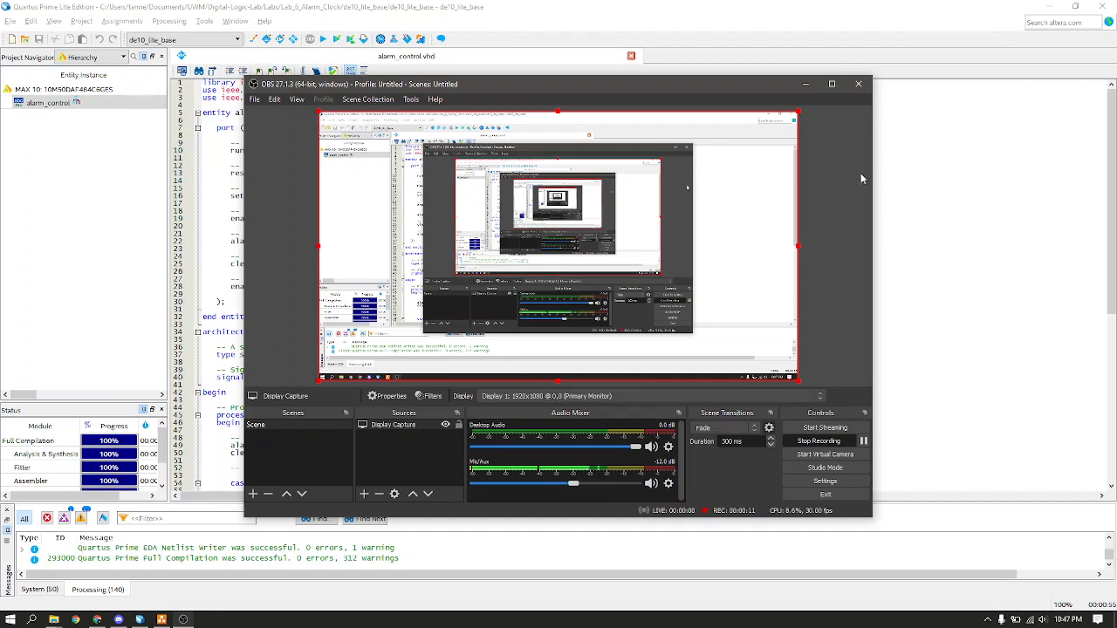
Switch to Quartus Prime and check the project's design files, its top-level entity and the selectable entities in the project settings
{"action": "left_click", "coordinate": [804, 84]}
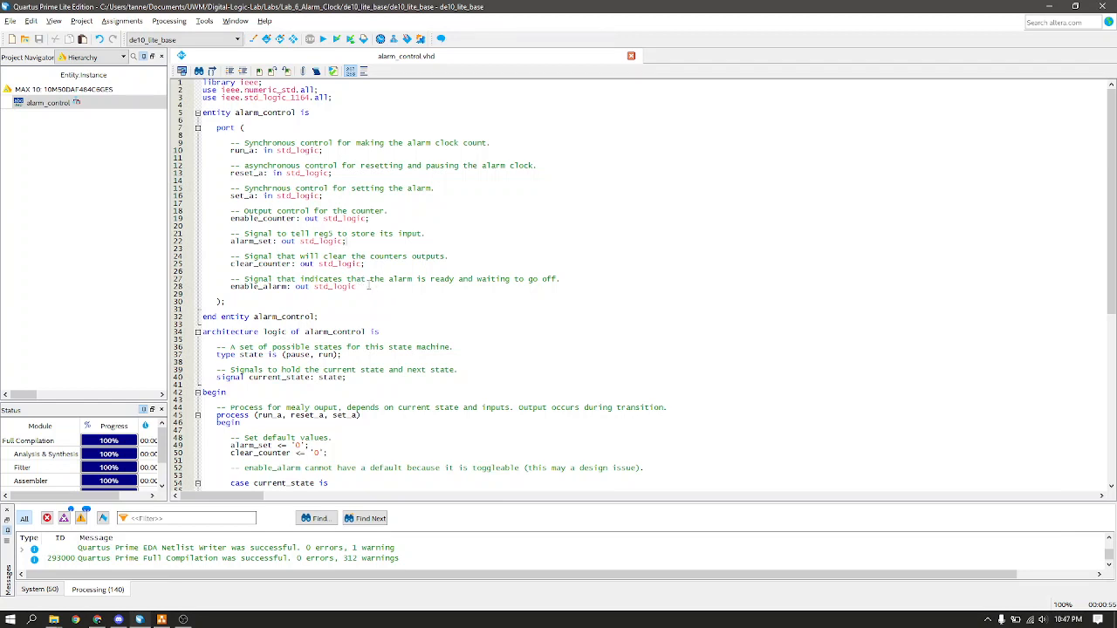
{"action": "left_click", "coordinate": [50, 103]}
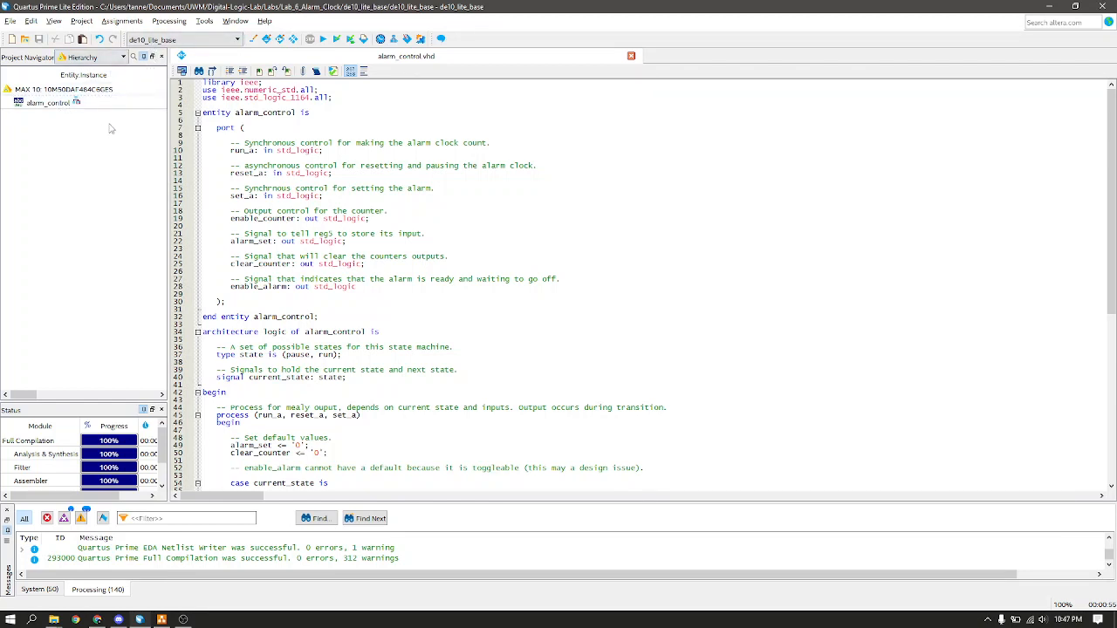
{"action": "left_click", "coordinate": [54, 103]}
{"action": "left_click", "coordinate": [77, 166]}
{"action": "left_click", "coordinate": [77, 22]}
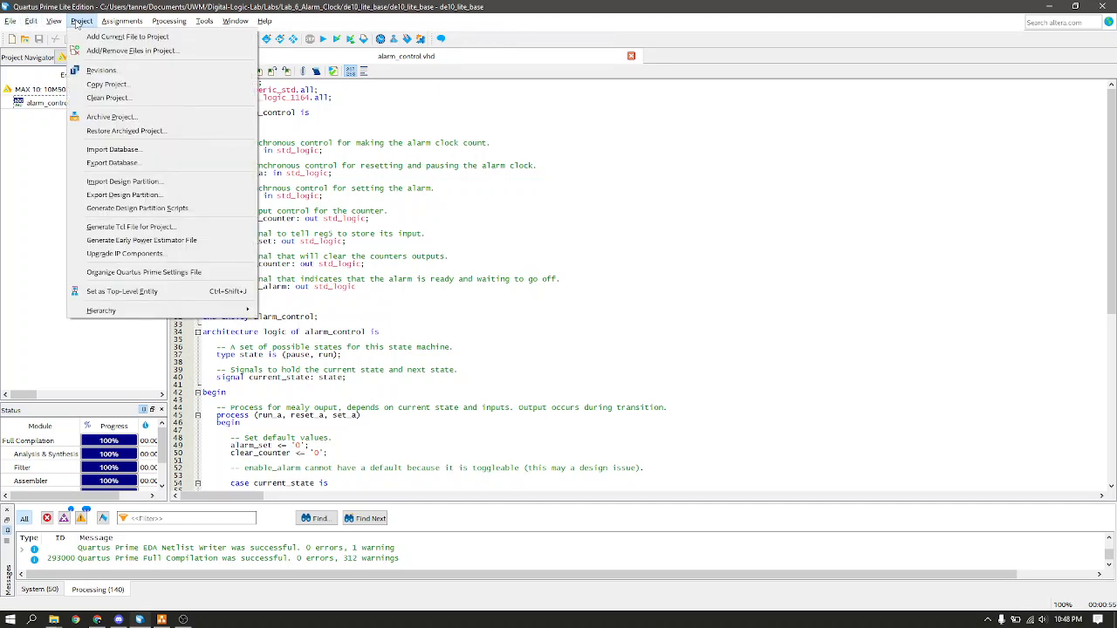
{"action": "left_click", "coordinate": [100, 50]}
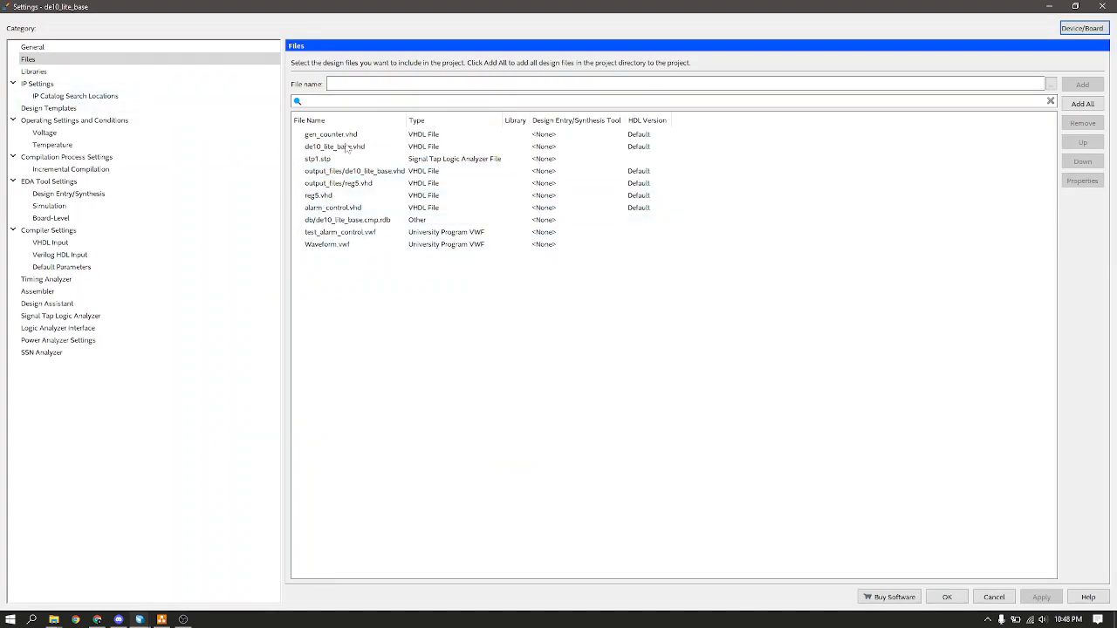
{"action": "left_click", "coordinate": [46, 49]}
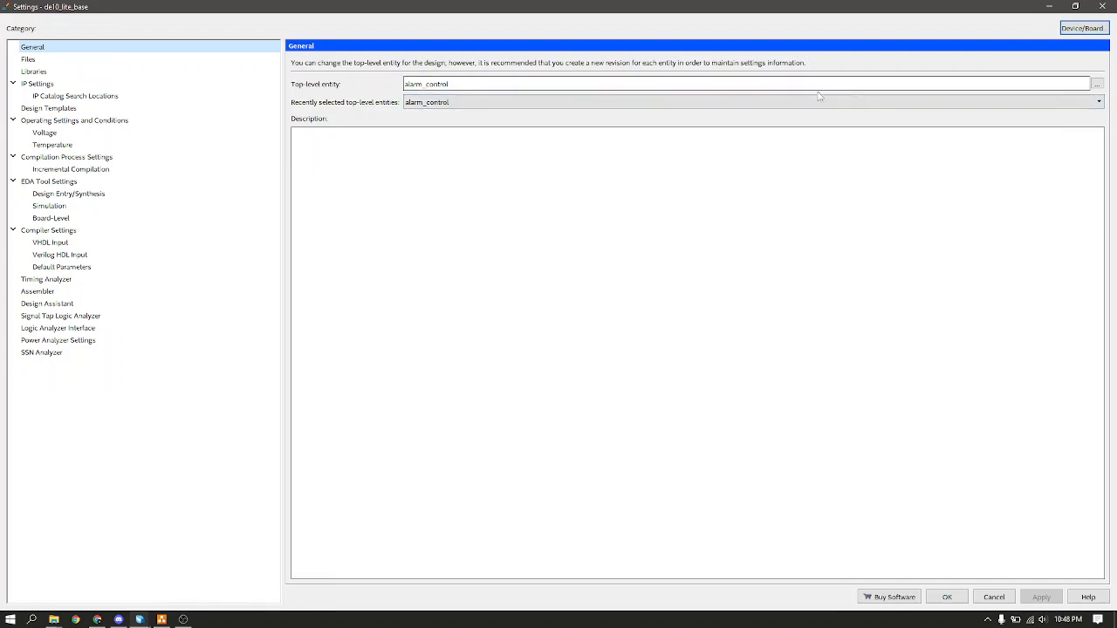
{"action": "left_click", "coordinate": [1096, 84]}
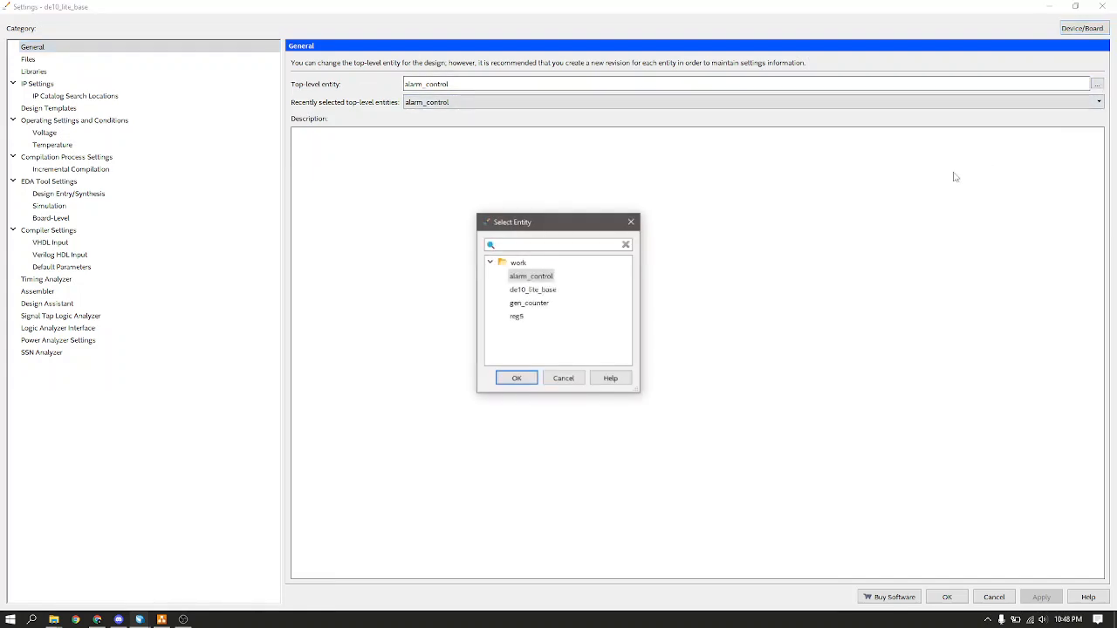
{"action": "left_click", "coordinate": [564, 380]}
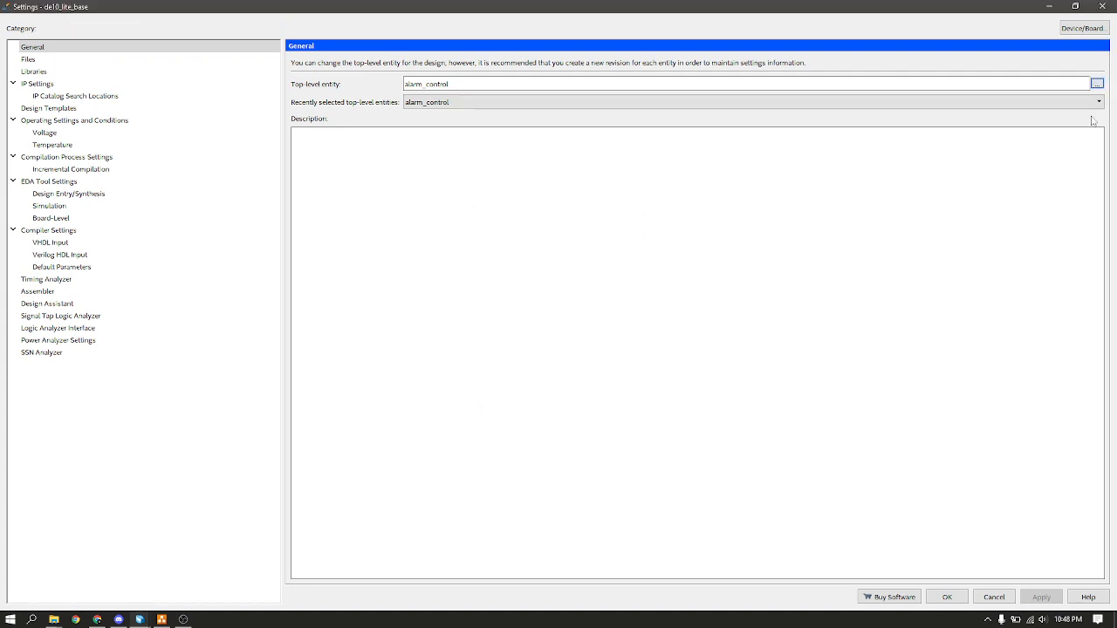
{"action": "left_click", "coordinate": [1101, 7]}
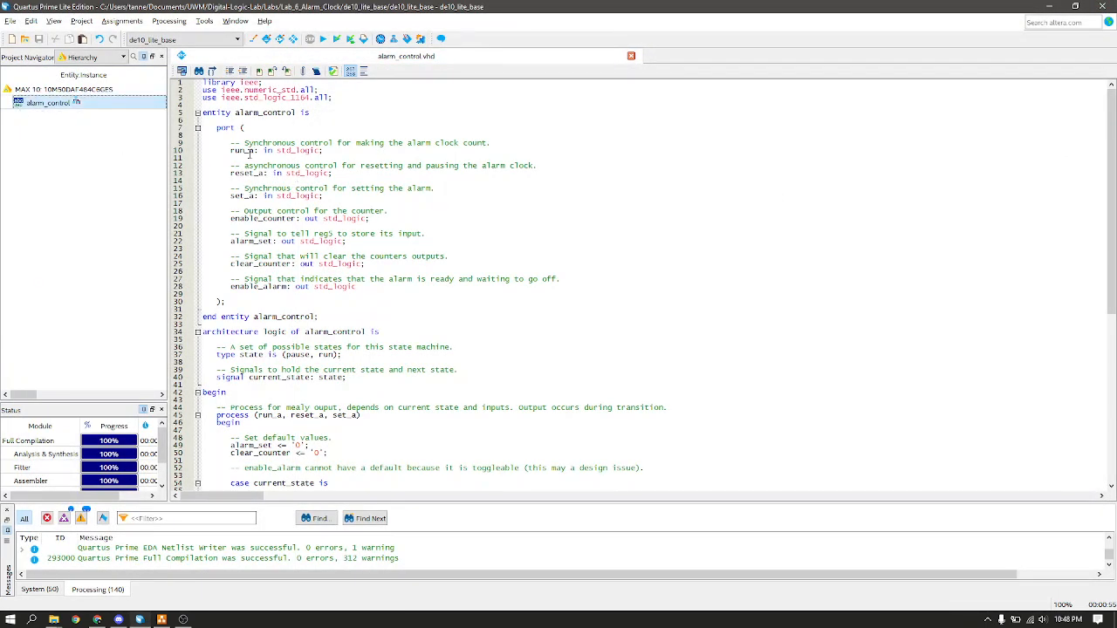
{"action": "left_click", "coordinate": [302, 166]}
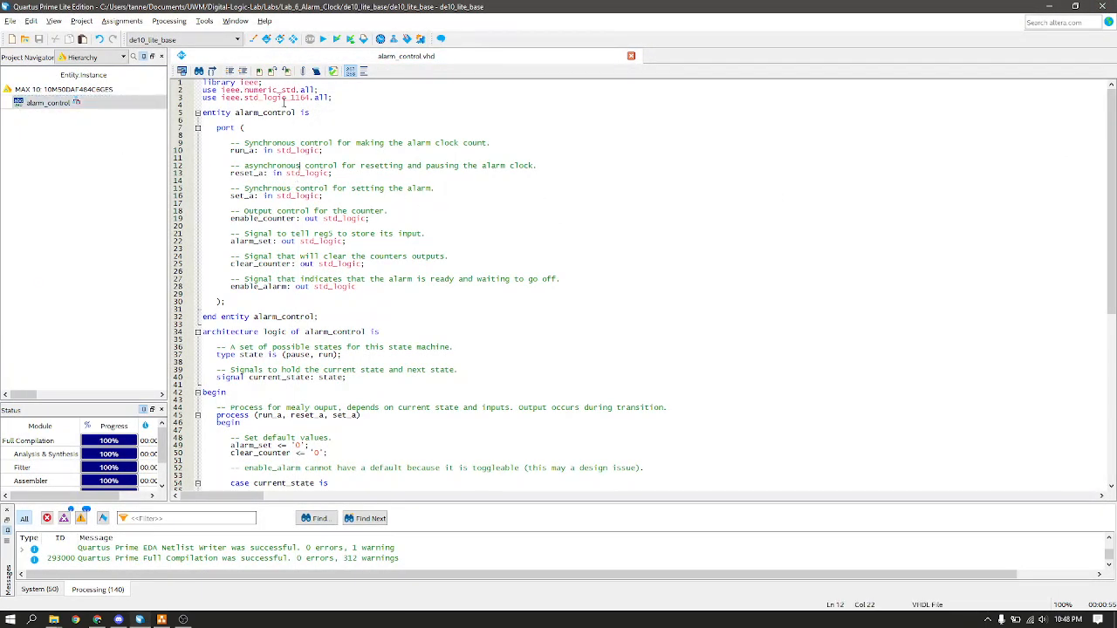
{"action": "left_click", "coordinate": [168, 21]}
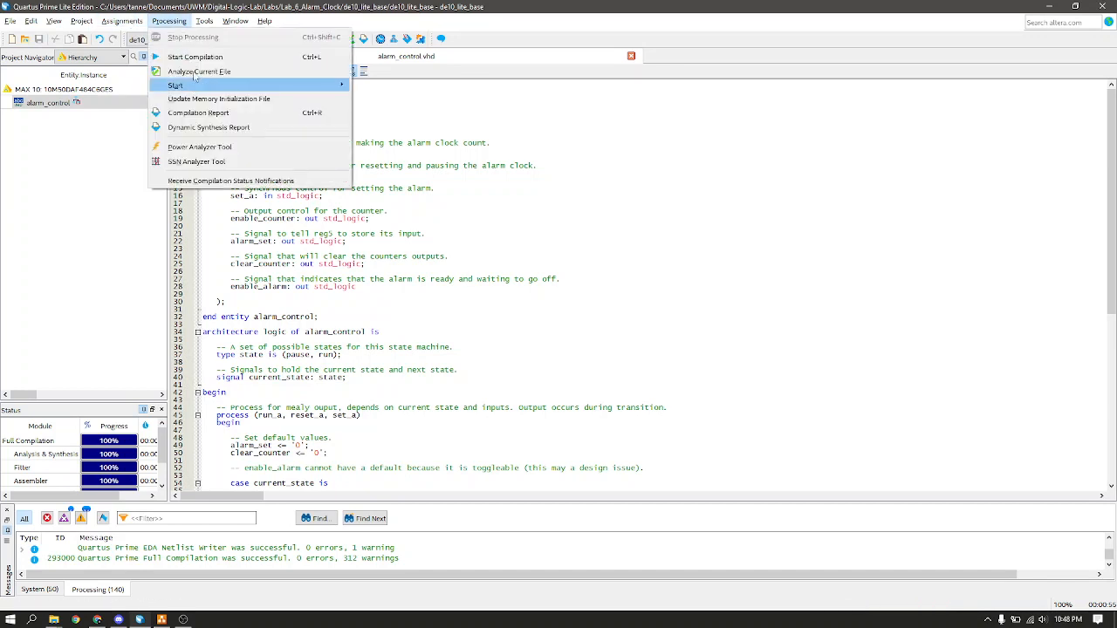
{"action": "left_click", "coordinate": [429, 214]}
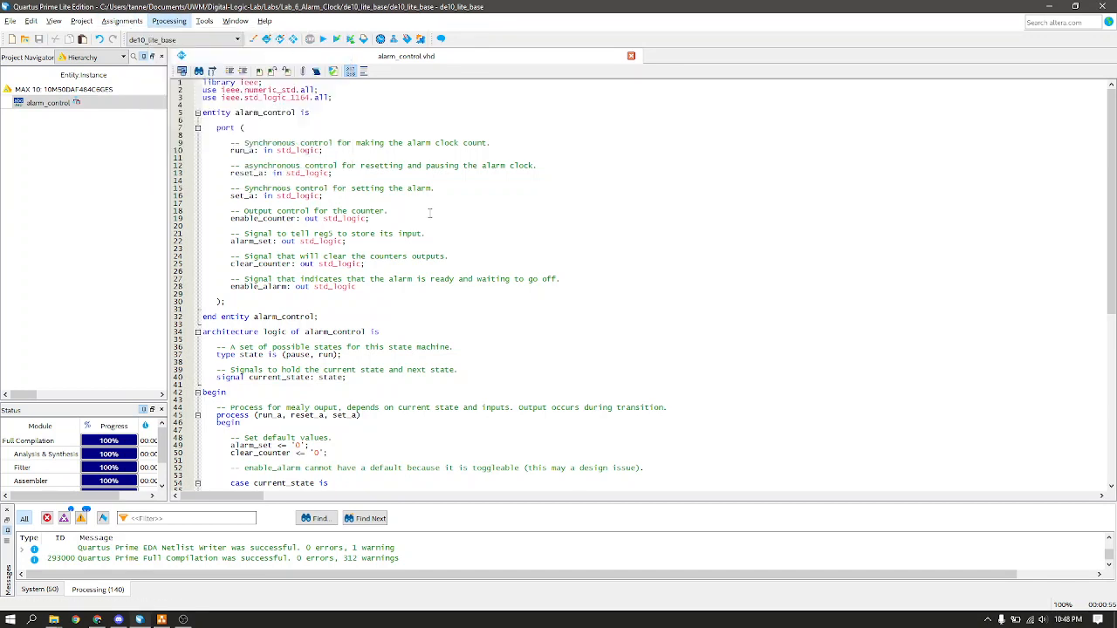
{"action": "left_click", "coordinate": [429, 213]}
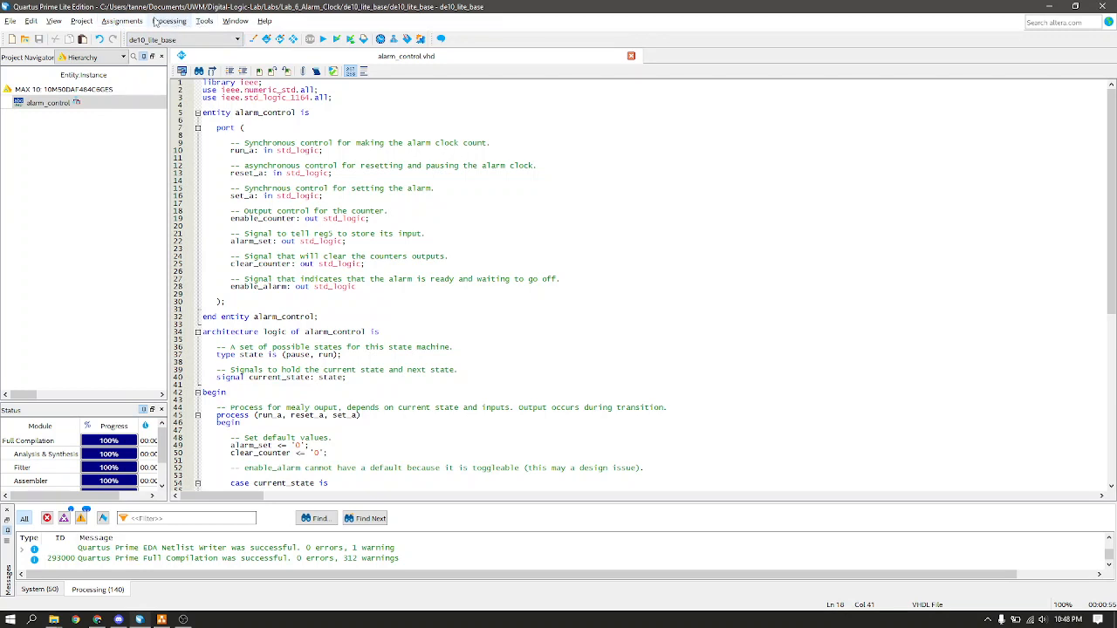
Create a new University Program VWF file for simulating the alarm_control entity
{"action": "left_click", "coordinate": [12, 24]}
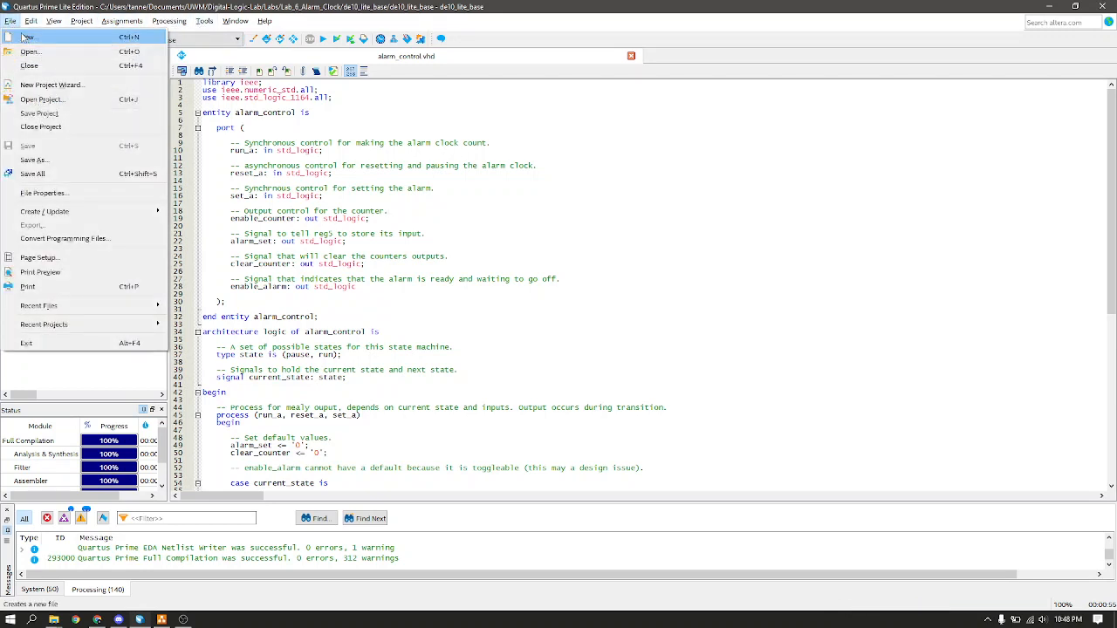
{"action": "left_click", "coordinate": [26, 38]}
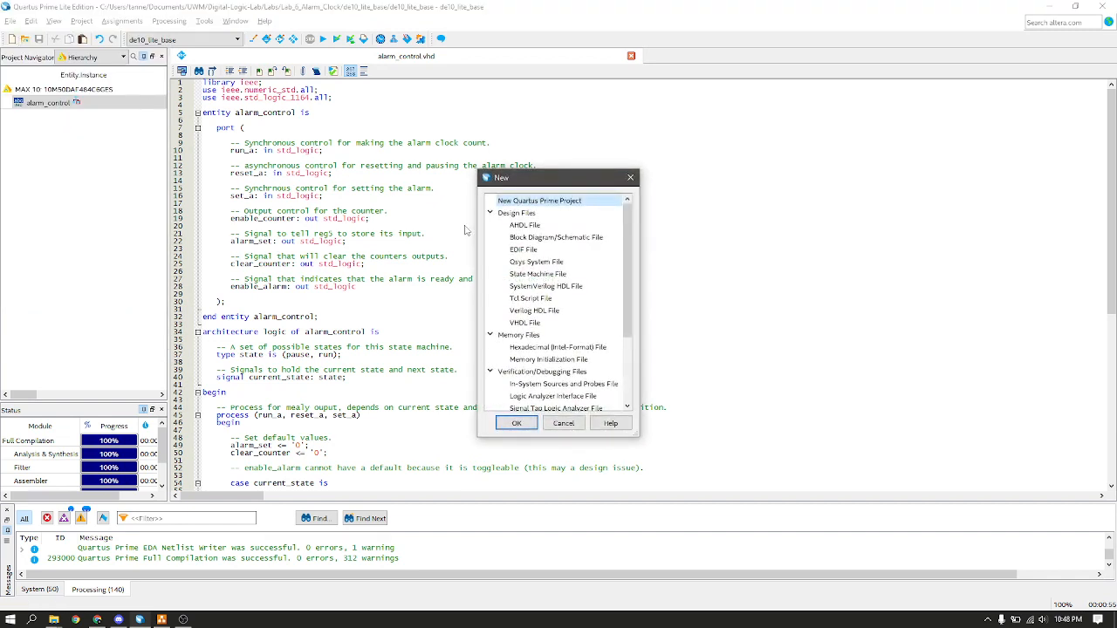
{"action": "scroll", "coordinate": [521, 252], "scroll_direction": "down", "scroll_amount": 3}
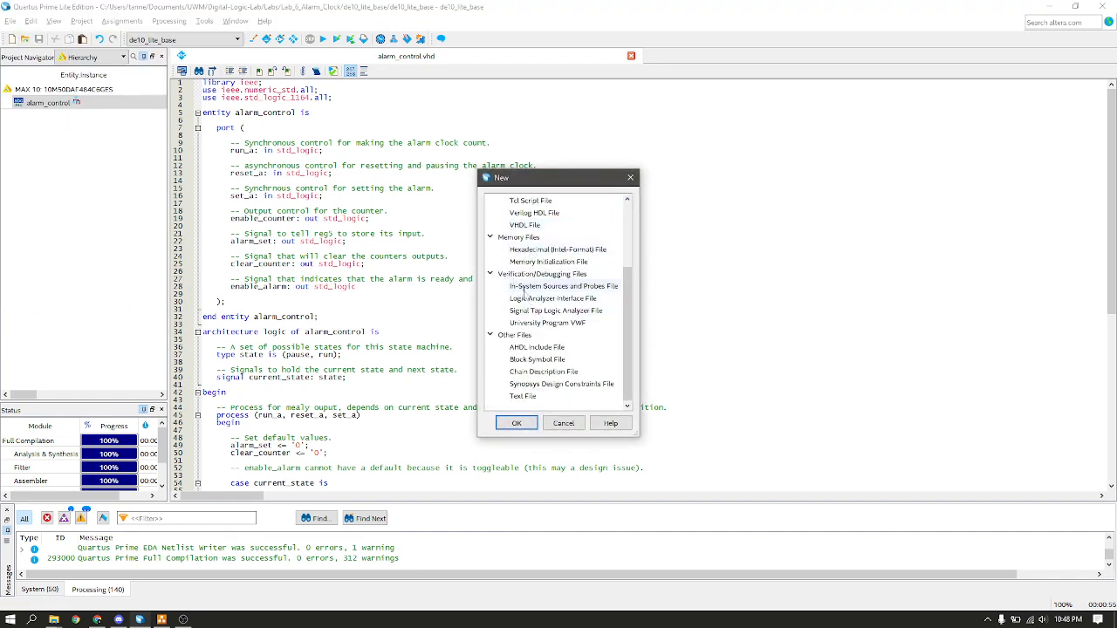
{"action": "left_click", "coordinate": [544, 328]}
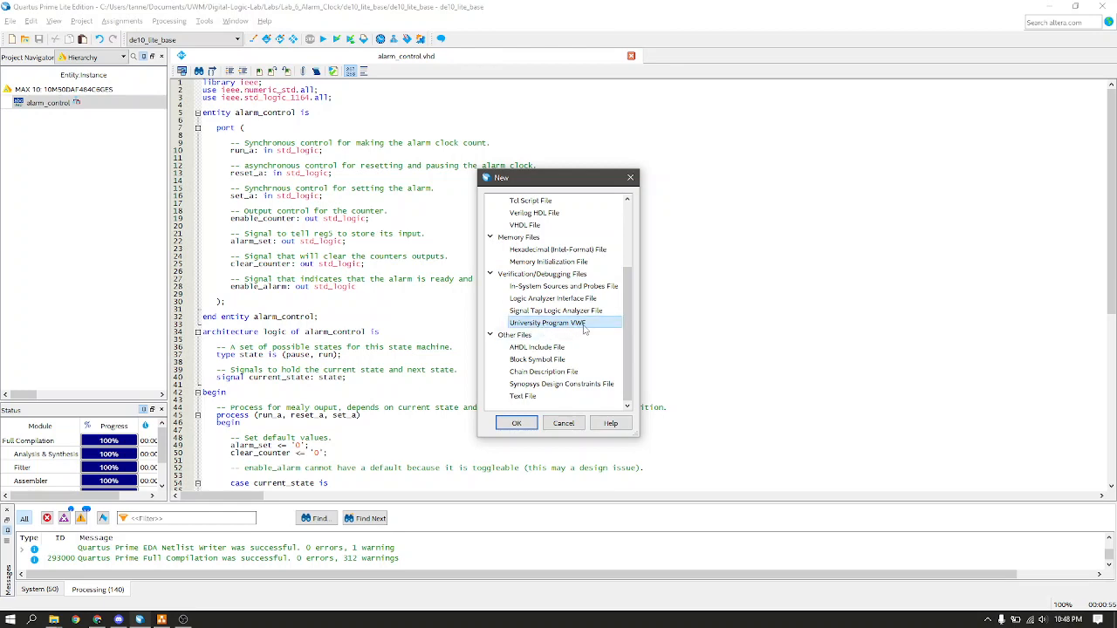
{"action": "left_click", "coordinate": [516, 423]}
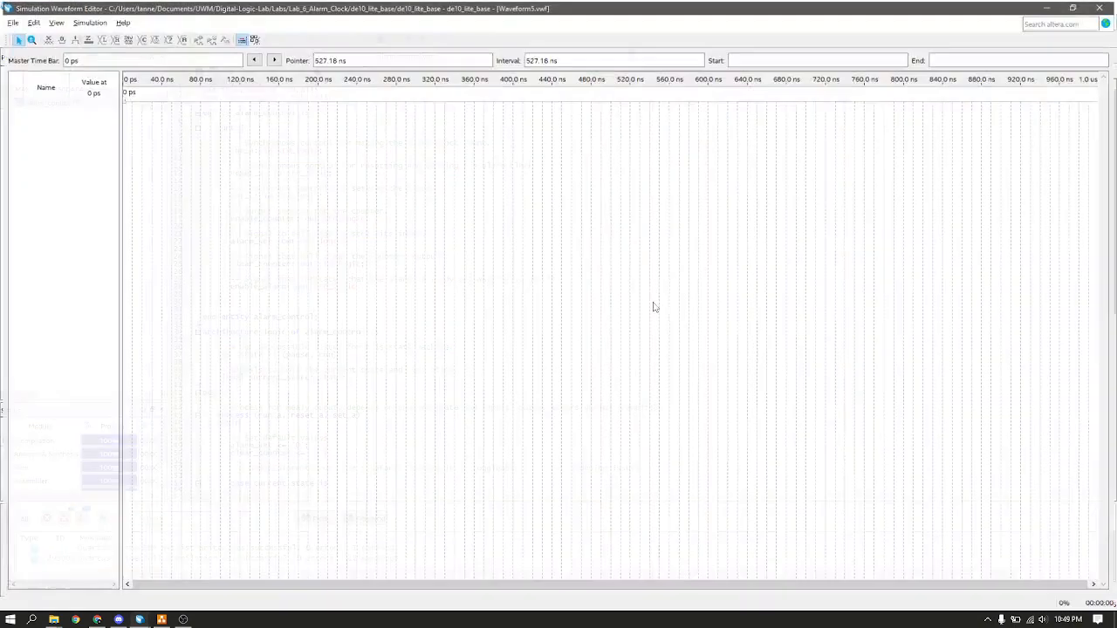
Set the waveform's simulation end time to 10 ns
{"action": "left_click", "coordinate": [32, 22]}
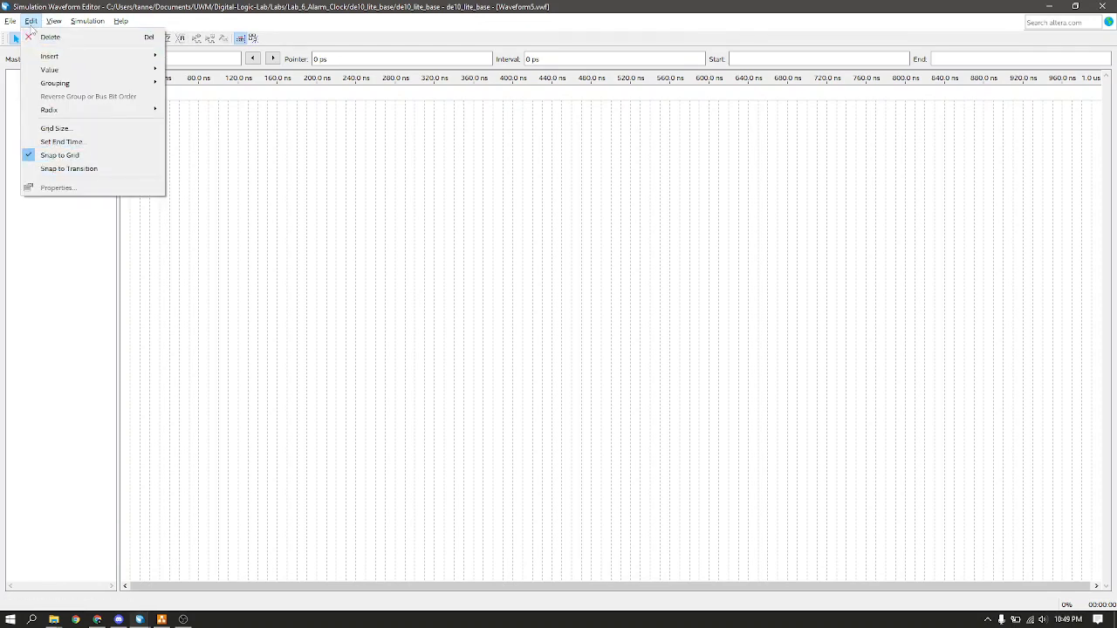
{"action": "left_click", "coordinate": [55, 142]}
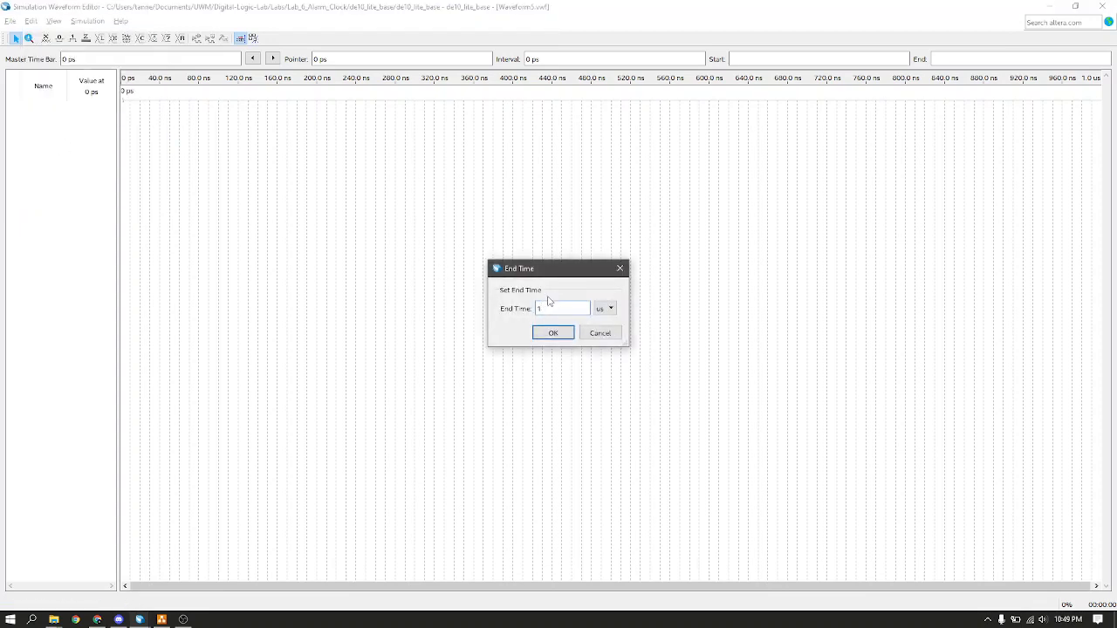
{"action": "left_click", "coordinate": [604, 308]}
{"action": "left_click", "coordinate": [602, 337]}
{"action": "left_click", "coordinate": [552, 334]}
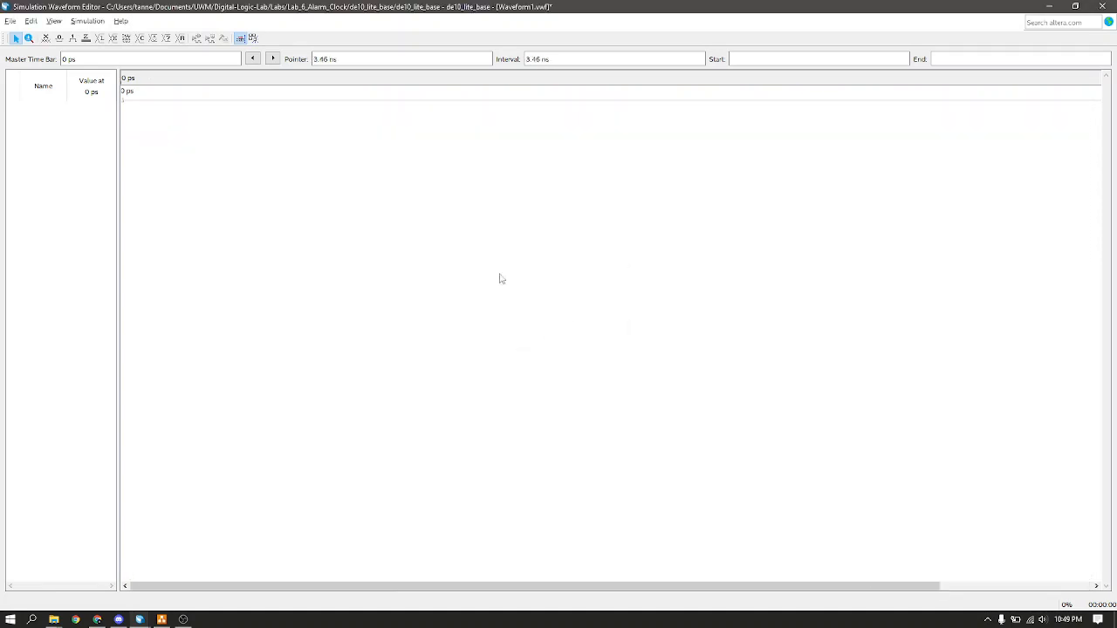
Set the waveform's grid period to 0.25 ns
{"action": "left_click", "coordinate": [31, 21]}
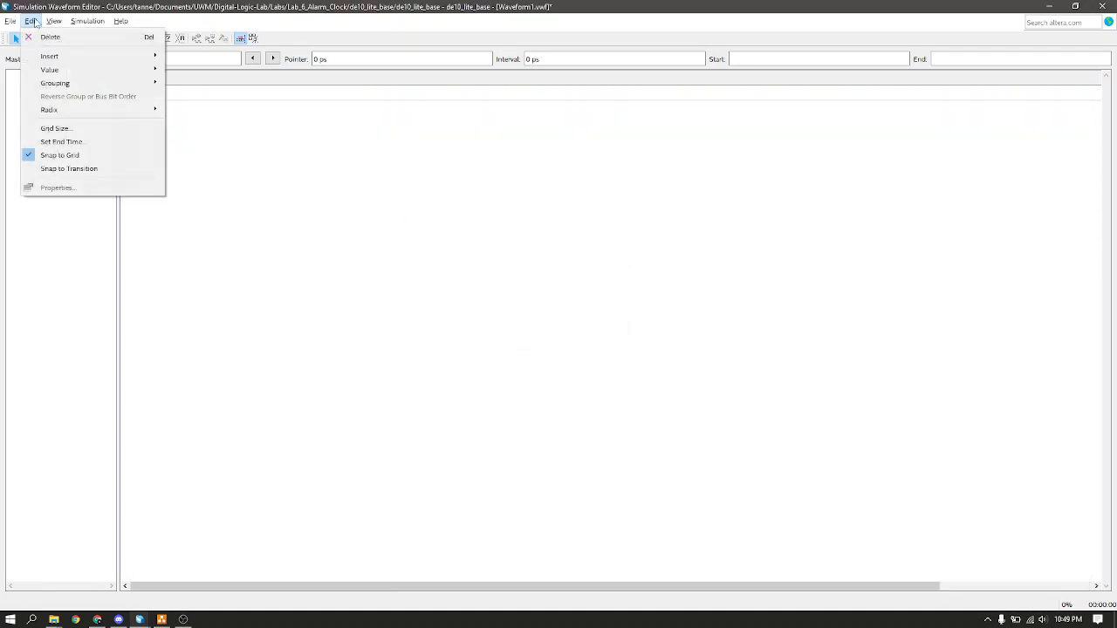
{"action": "left_click", "coordinate": [66, 131]}
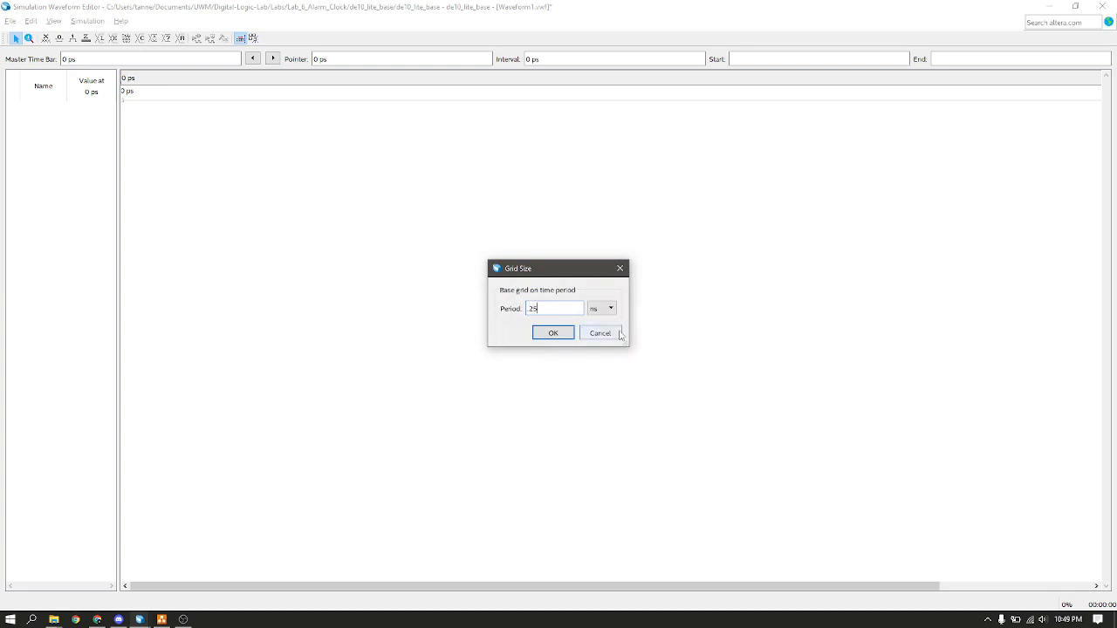
{"action": "left_click", "coordinate": [558, 335]}
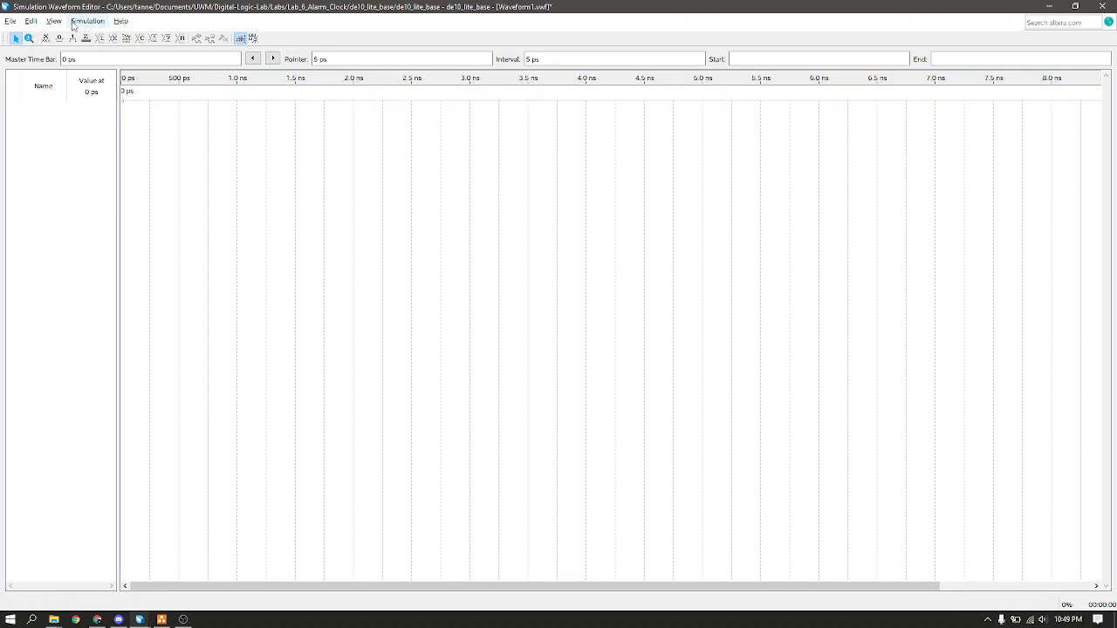
Insert all of the design's input and output pins into the waveform using the Node Finder, and widen the name column
{"action": "left_click", "coordinate": [30, 21]}
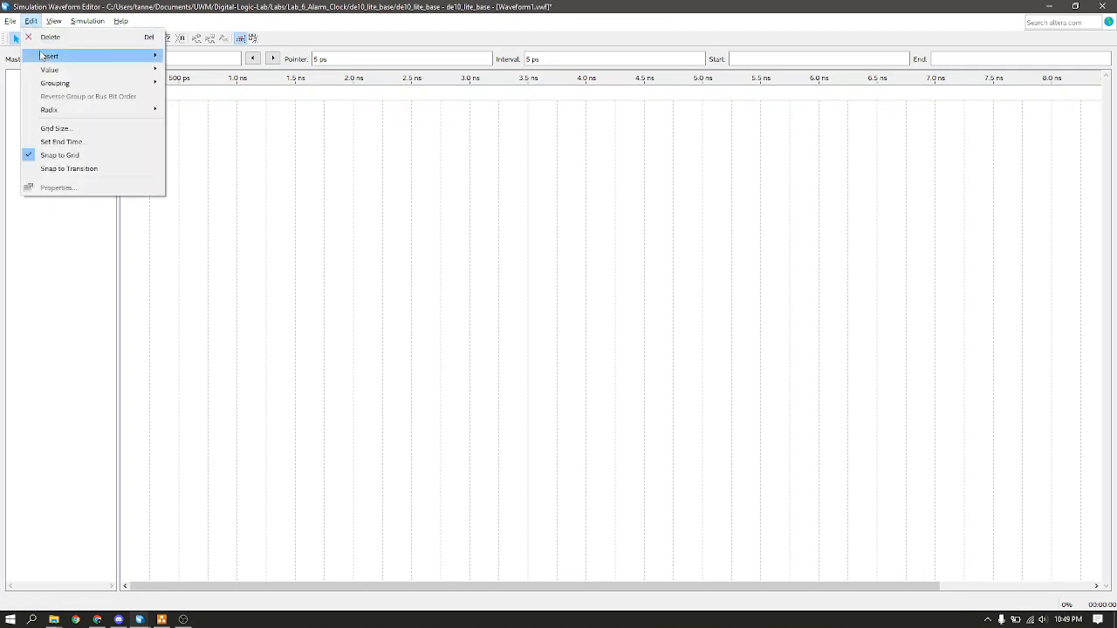
{"action": "mouse_move", "coordinate": [43, 56]}
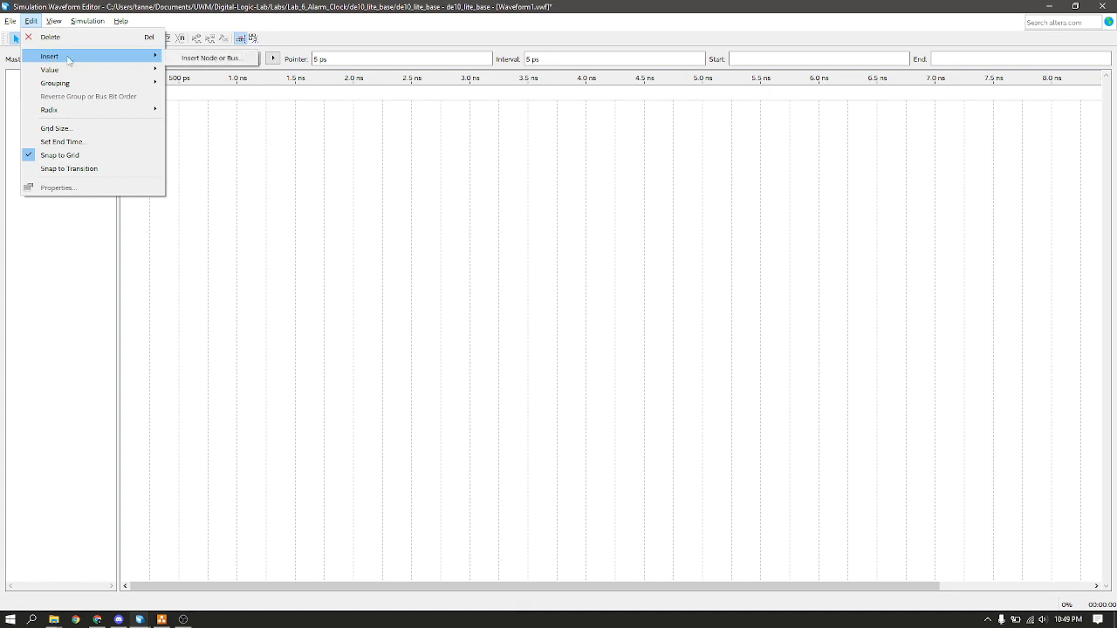
{"action": "left_click", "coordinate": [211, 59]}
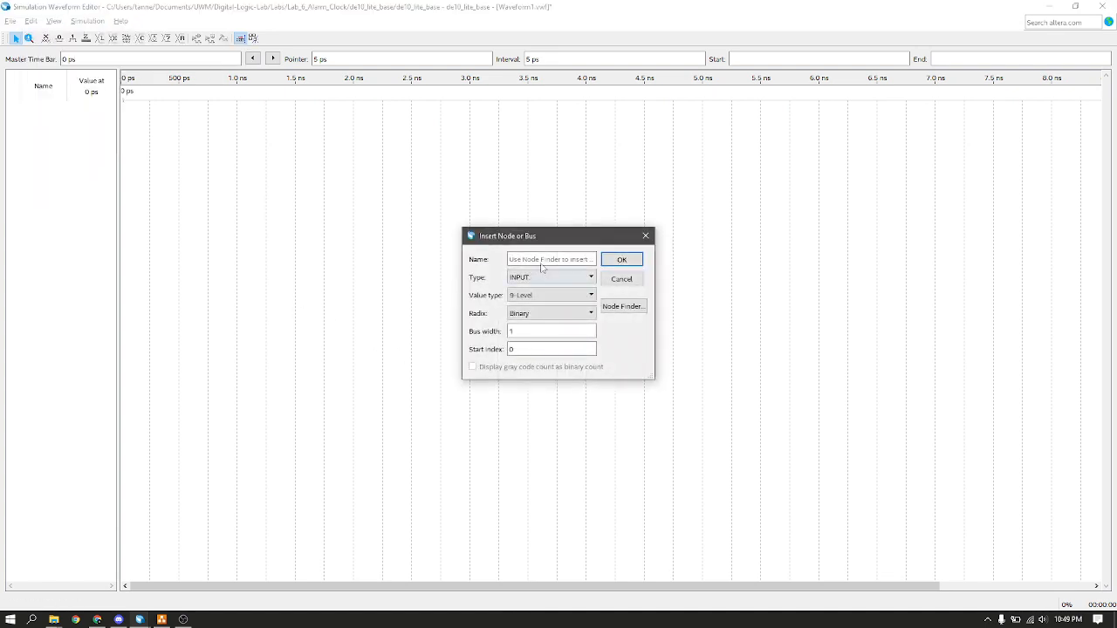
{"action": "left_click", "coordinate": [623, 307]}
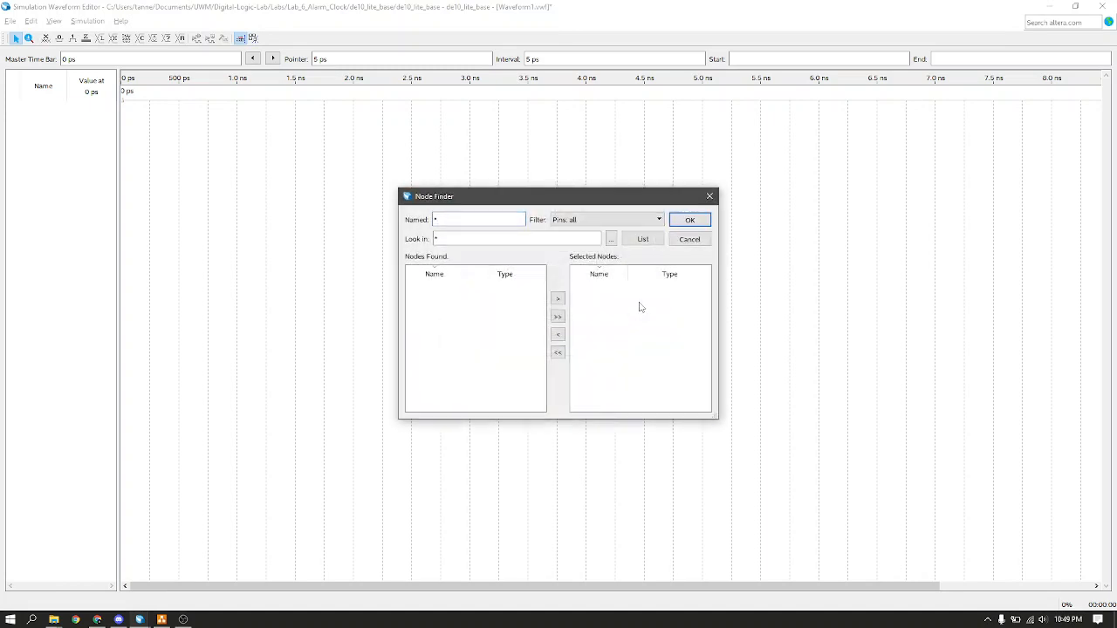
{"action": "left_click", "coordinate": [643, 239]}
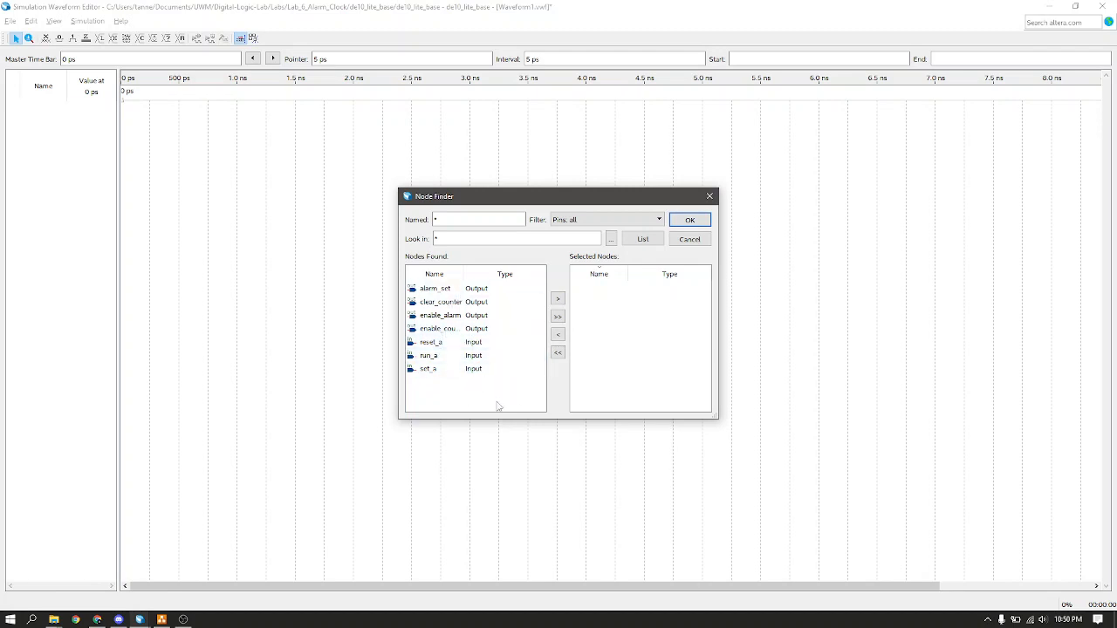
{"action": "left_click", "coordinate": [557, 317]}
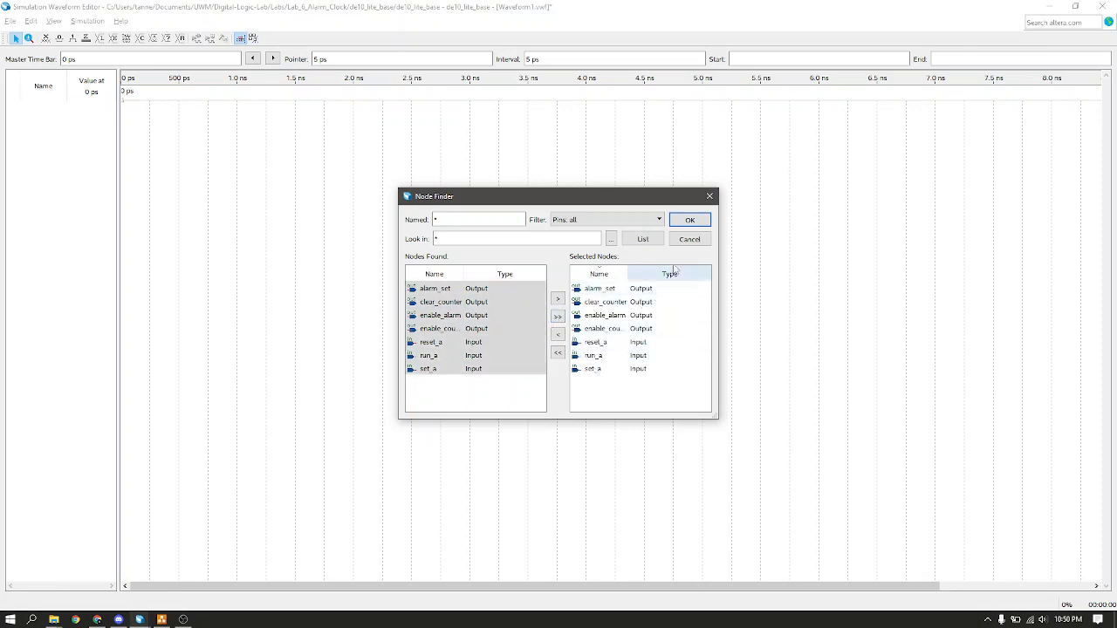
{"action": "left_click", "coordinate": [689, 220]}
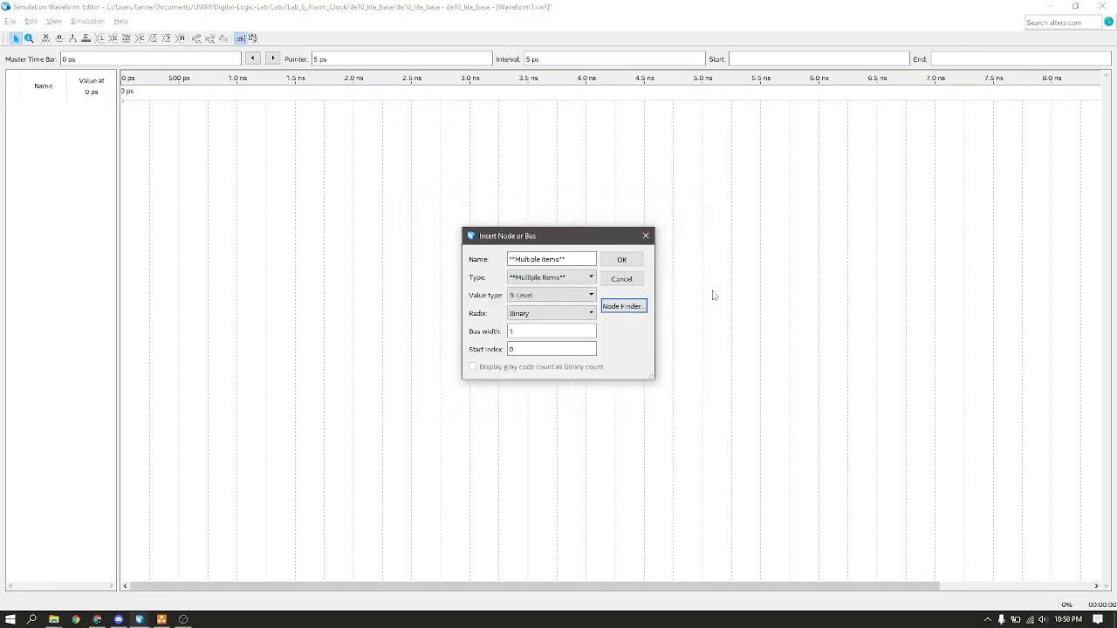
{"action": "left_click", "coordinate": [621, 261]}
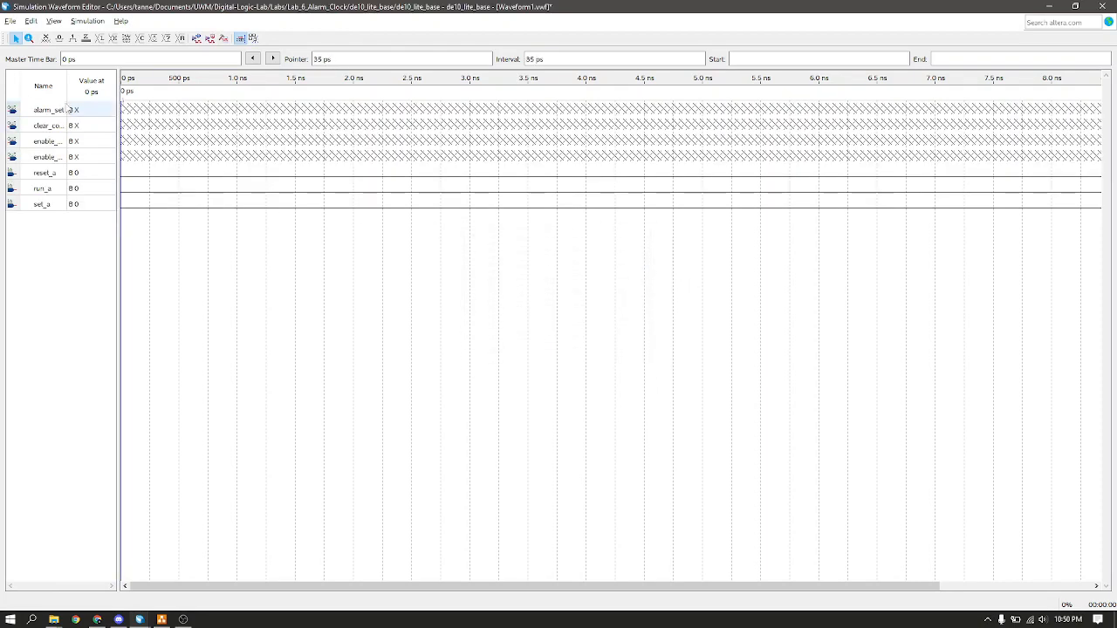
{"action": "left_click_drag", "start_coordinate": [67, 87], "coordinate": [94, 87]}
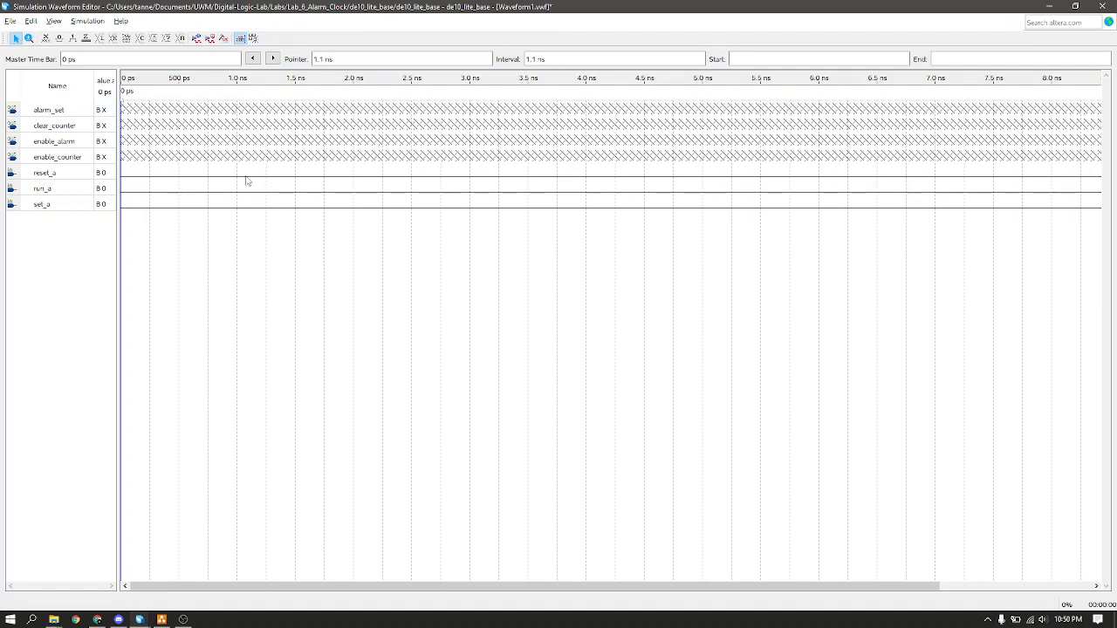
Try forcing the whole reset_a waveform high and back low, switching between the two levels twice
{"action": "left_click", "coordinate": [54, 174]}
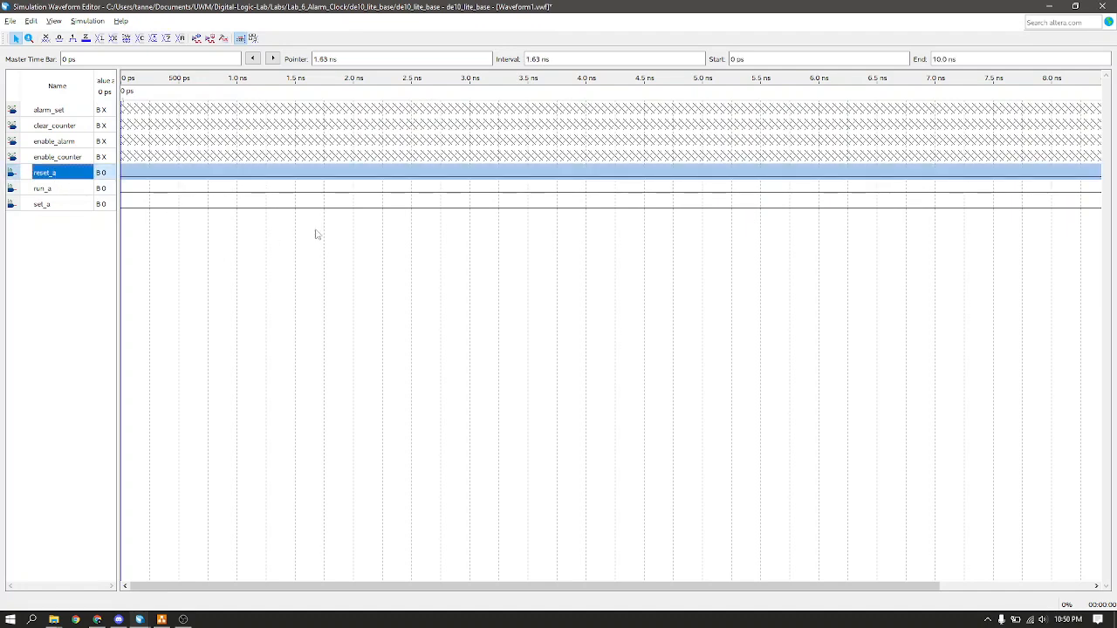
{"action": "left_click", "coordinate": [73, 39]}
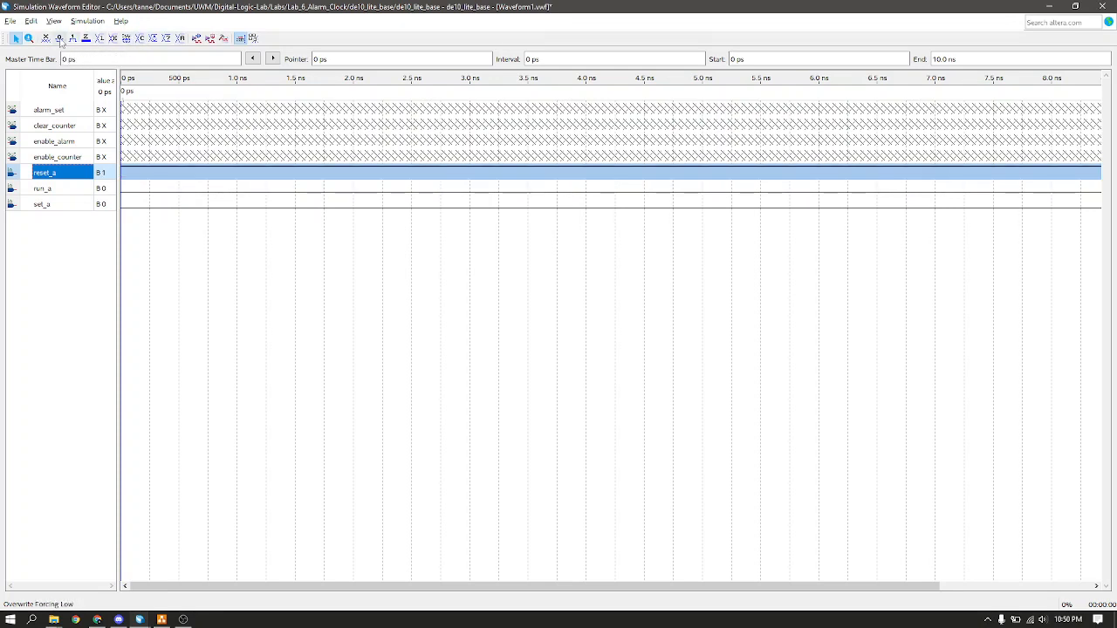
{"action": "left_click", "coordinate": [59, 39]}
{"action": "left_click", "coordinate": [72, 40]}
{"action": "left_click", "coordinate": [60, 41]}
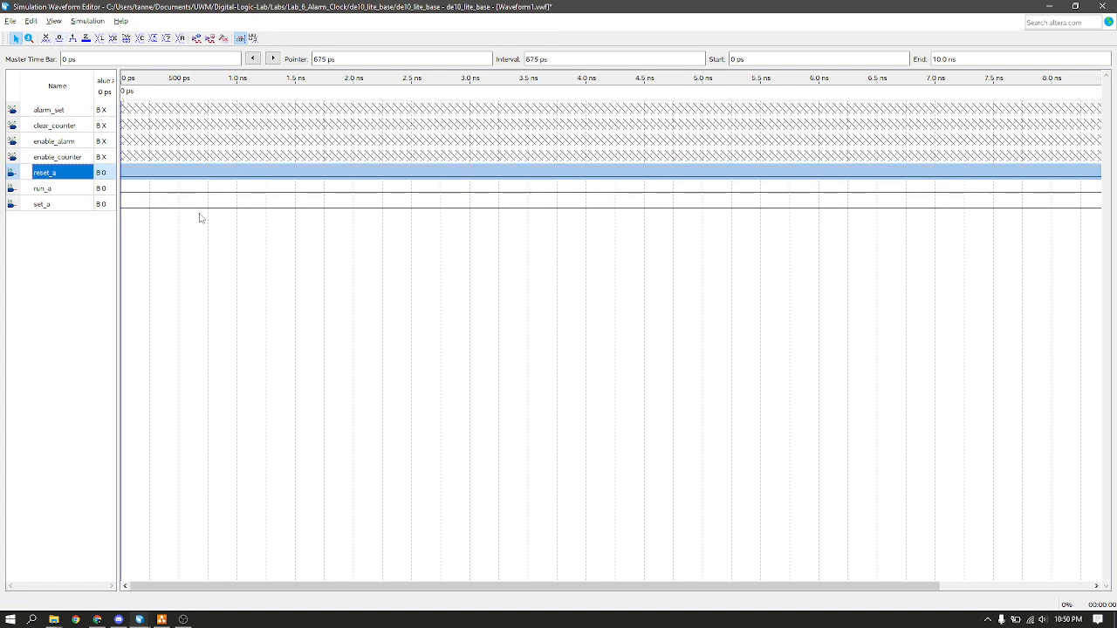
Try forcing the whole reset_a waveform high and back low once more, and clear the selection
{"action": "left_click", "coordinate": [73, 40]}
{"action": "left_click", "coordinate": [59, 39]}
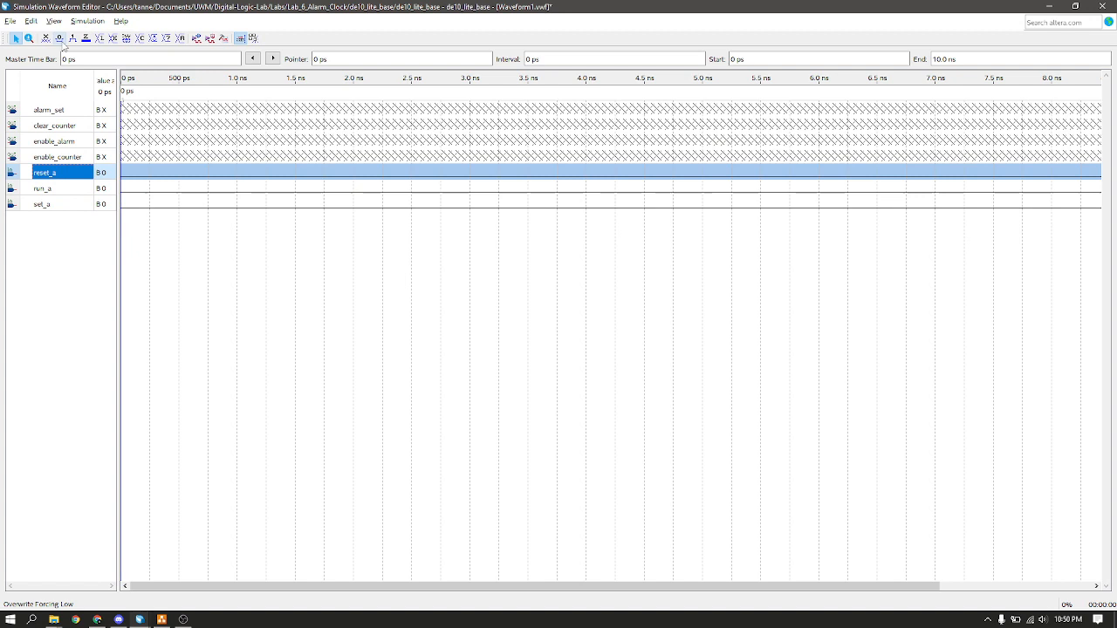
{"action": "left_click", "coordinate": [217, 272]}
Try selecting various time ranges of the reset_a waveform, including 0.5 to 1.5 ns and 2.25 to 2.5 ns, clearing each selection
{"action": "left_click_drag", "start_coordinate": [186, 172], "coordinate": [285, 180]}
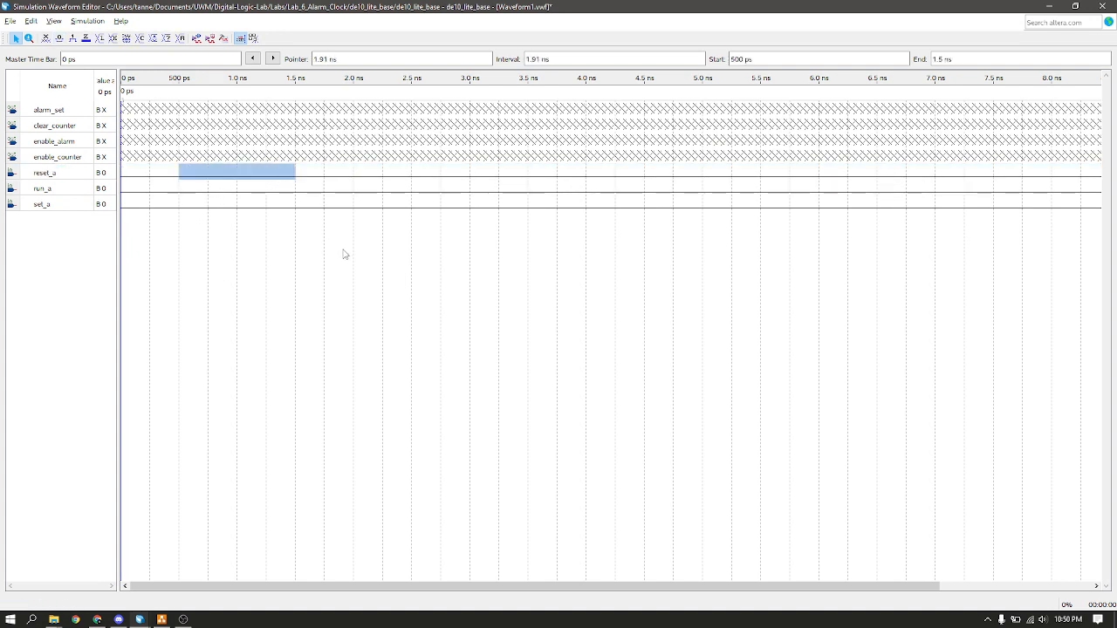
{"action": "left_click", "coordinate": [317, 176]}
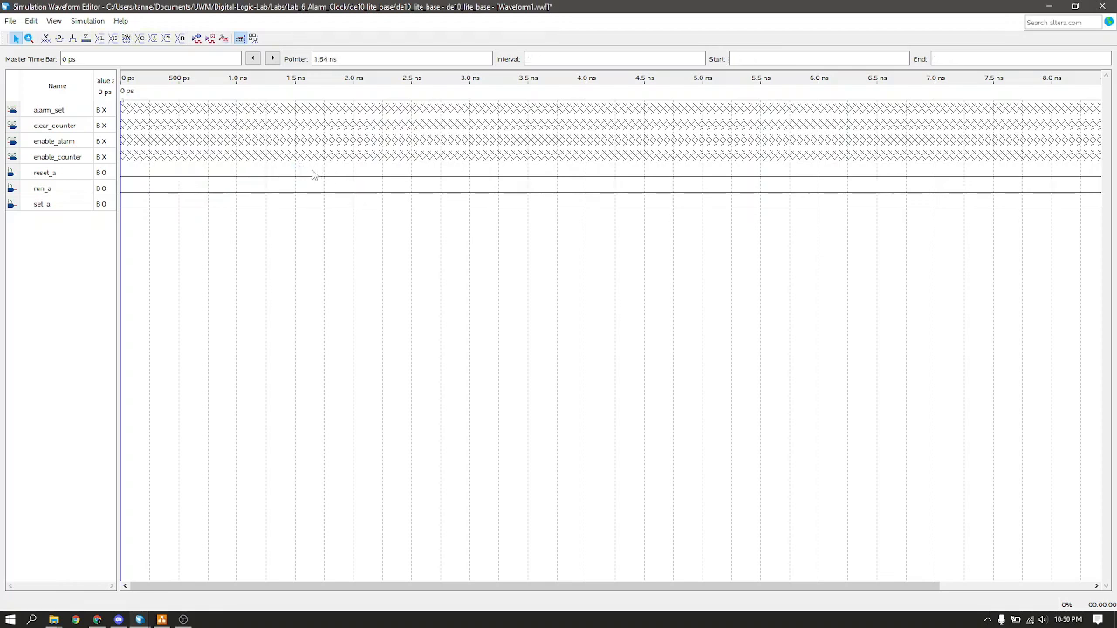
{"action": "left_click_drag", "start_coordinate": [314, 175], "coordinate": [441, 201]}
{"action": "left_click", "coordinate": [434, 244]}
{"action": "left_click_drag", "start_coordinate": [385, 172], "coordinate": [411, 174]}
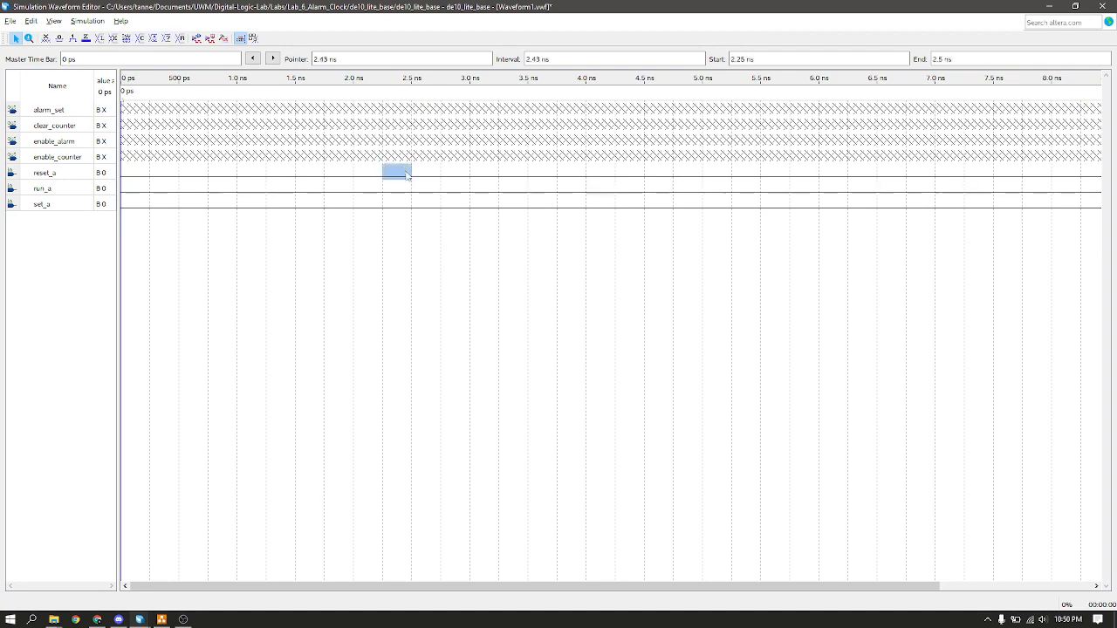
{"action": "left_click", "coordinate": [444, 242]}
{"action": "left_click_drag", "start_coordinate": [171, 172], "coordinate": [297, 182]}
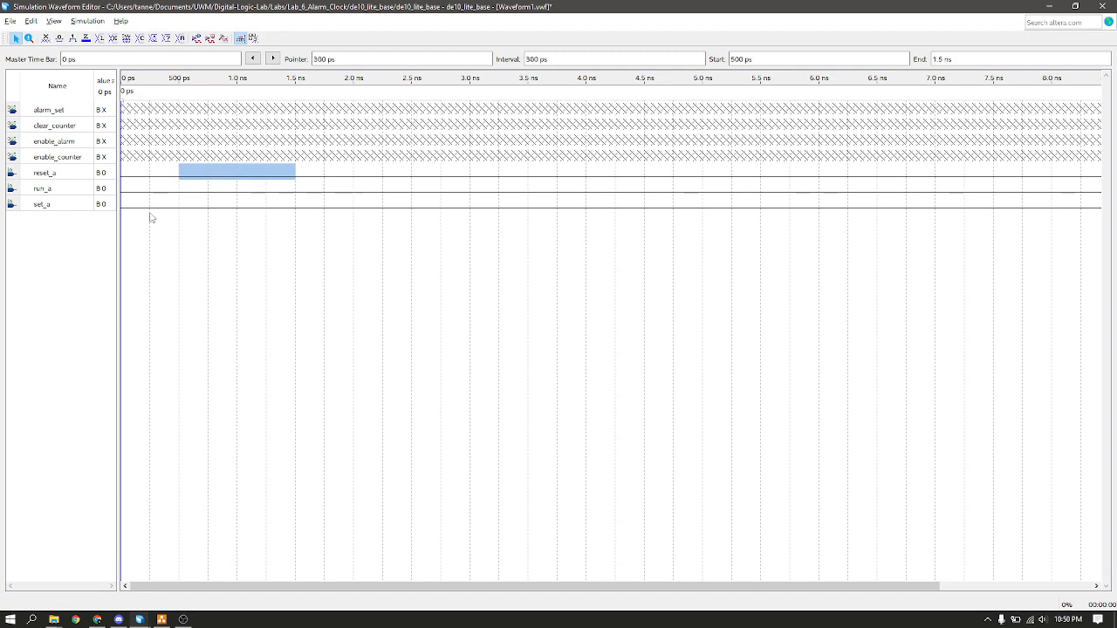
{"action": "left_click", "coordinate": [302, 199]}
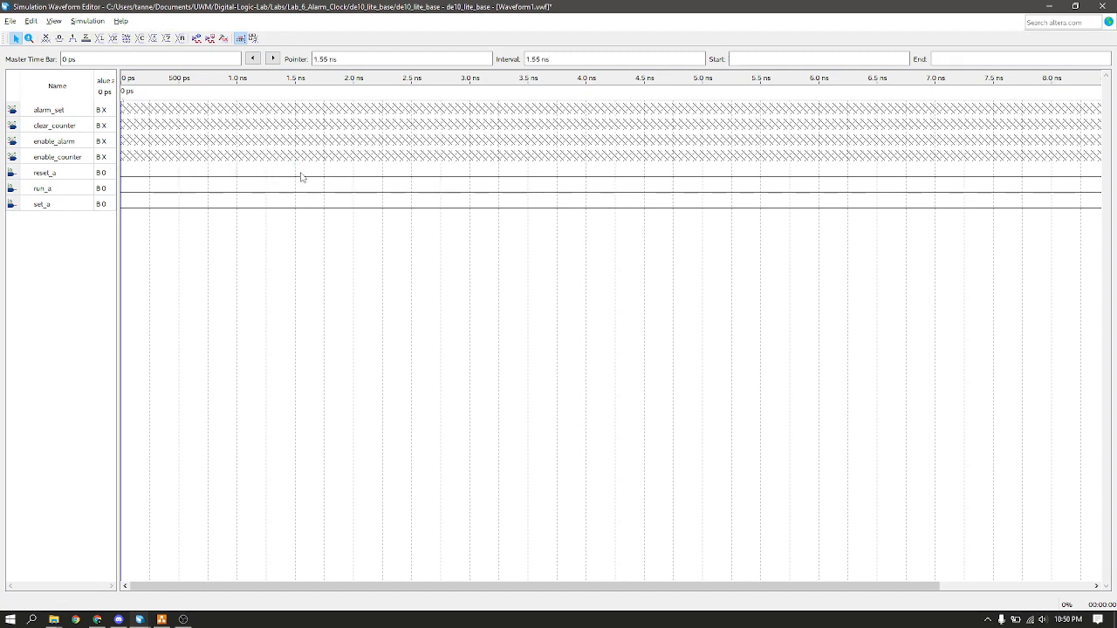
Force reset_a high from 1.5 ns to 1.75 ns
{"action": "left_click_drag", "start_coordinate": [300, 174], "coordinate": [322, 178]}
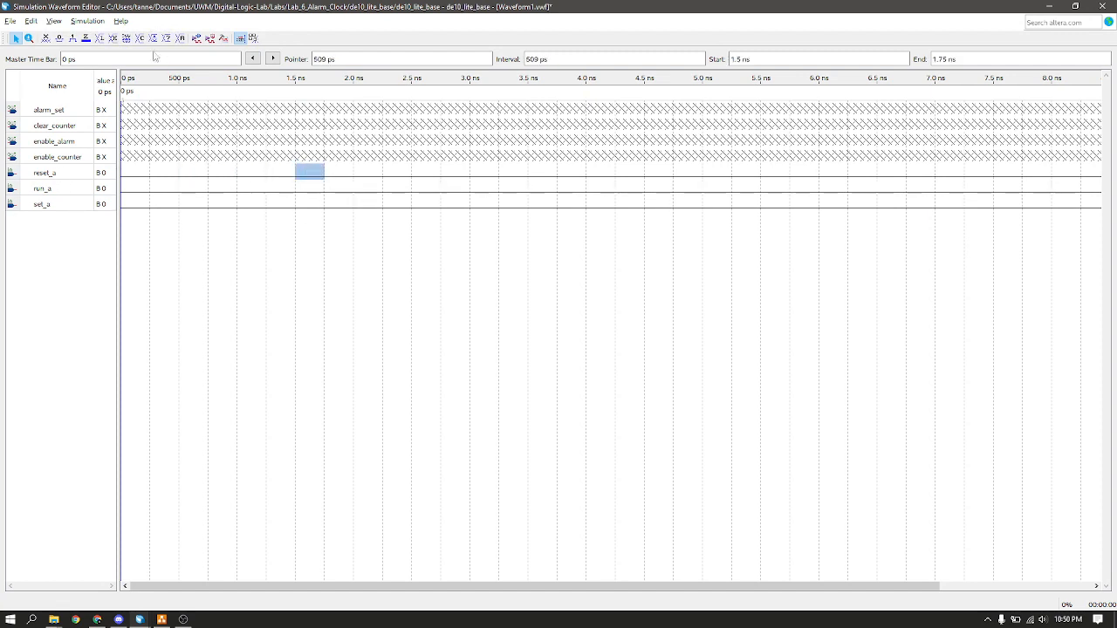
{"action": "left_click", "coordinate": [73, 37]}
{"action": "left_click", "coordinate": [370, 237]}
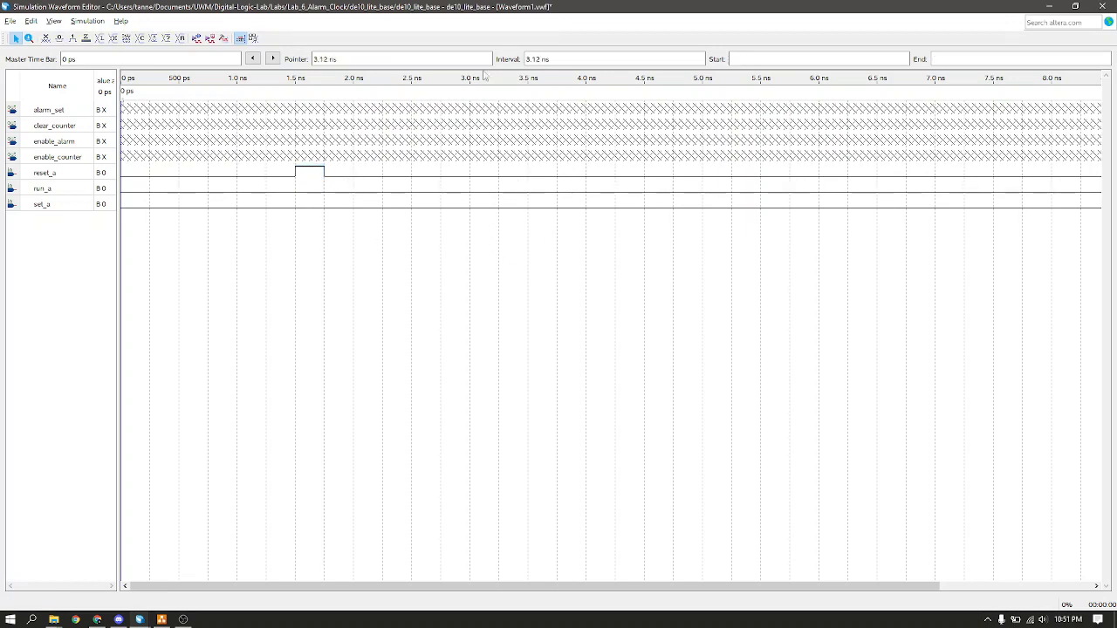
Close Waveform1.vwf without saving its changes and open the existing Waveform.vwf from the project's files
{"action": "left_click_drag", "start_coordinate": [501, 9], "coordinate": [507, 55]}
{"action": "left_click", "coordinate": [694, 55]}
{"action": "left_click", "coordinate": [1102, 7]}
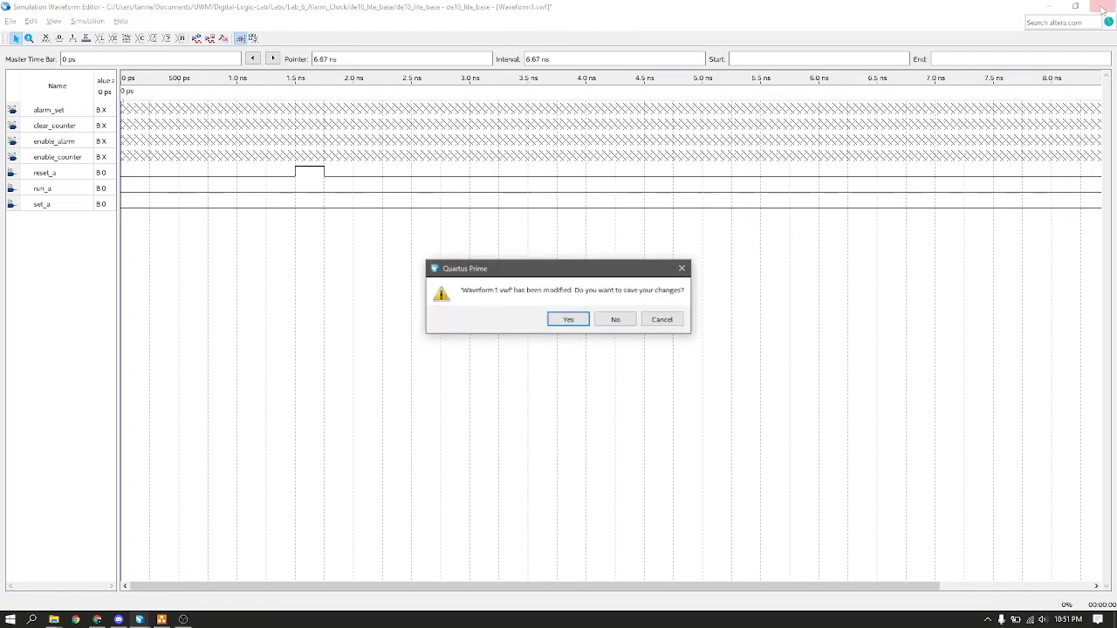
{"action": "left_click", "coordinate": [616, 321]}
{"action": "left_click", "coordinate": [96, 57]}
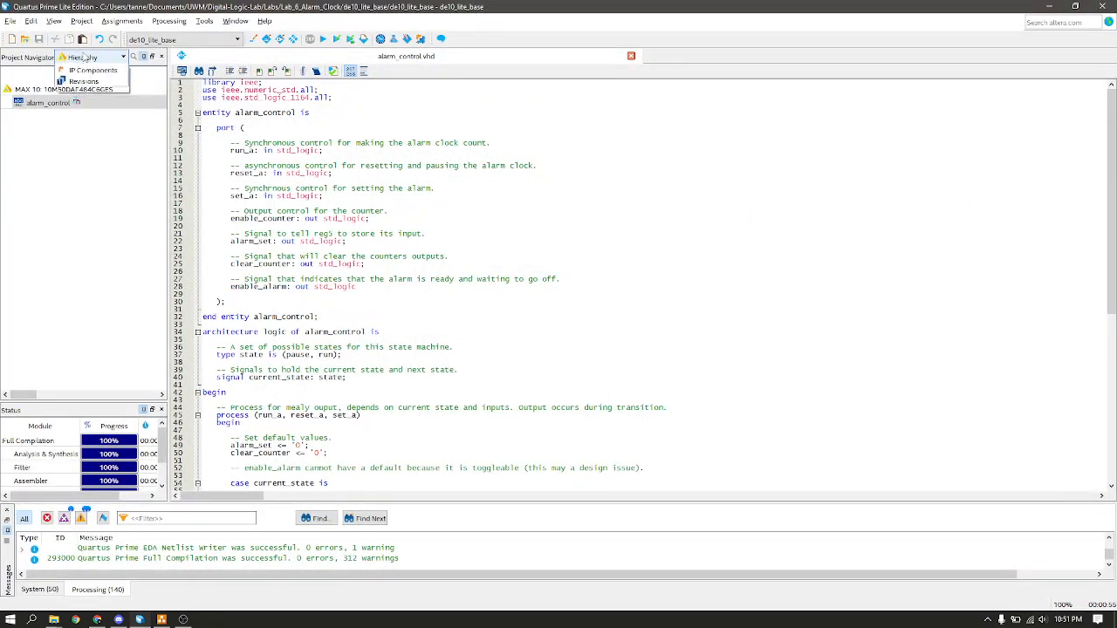
{"action": "left_click", "coordinate": [89, 85]}
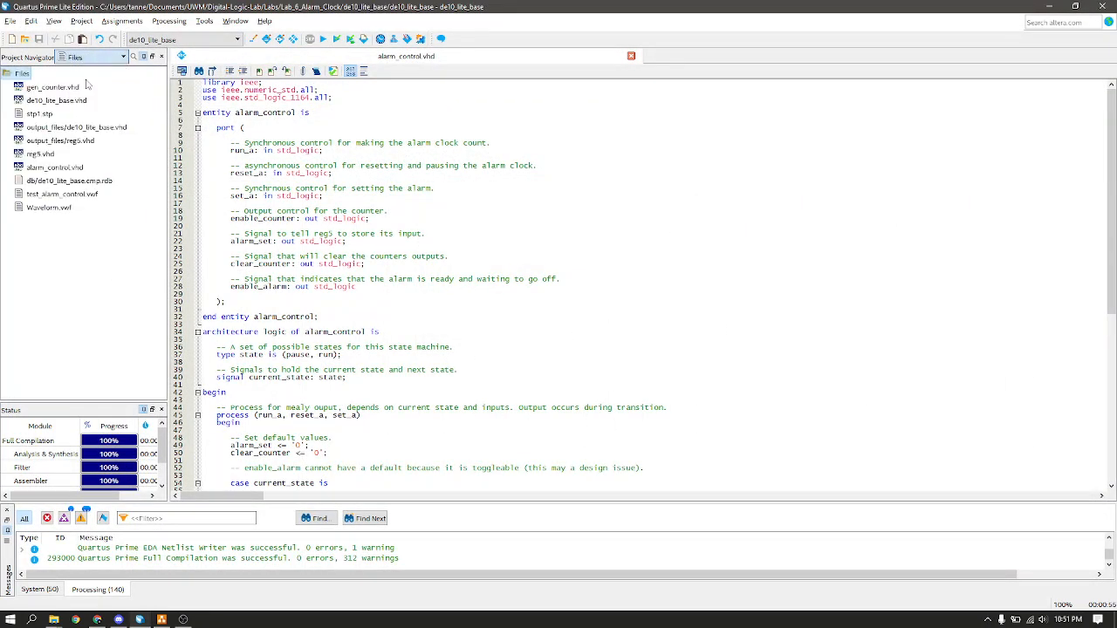
{"action": "double_click", "coordinate": [40, 211]}
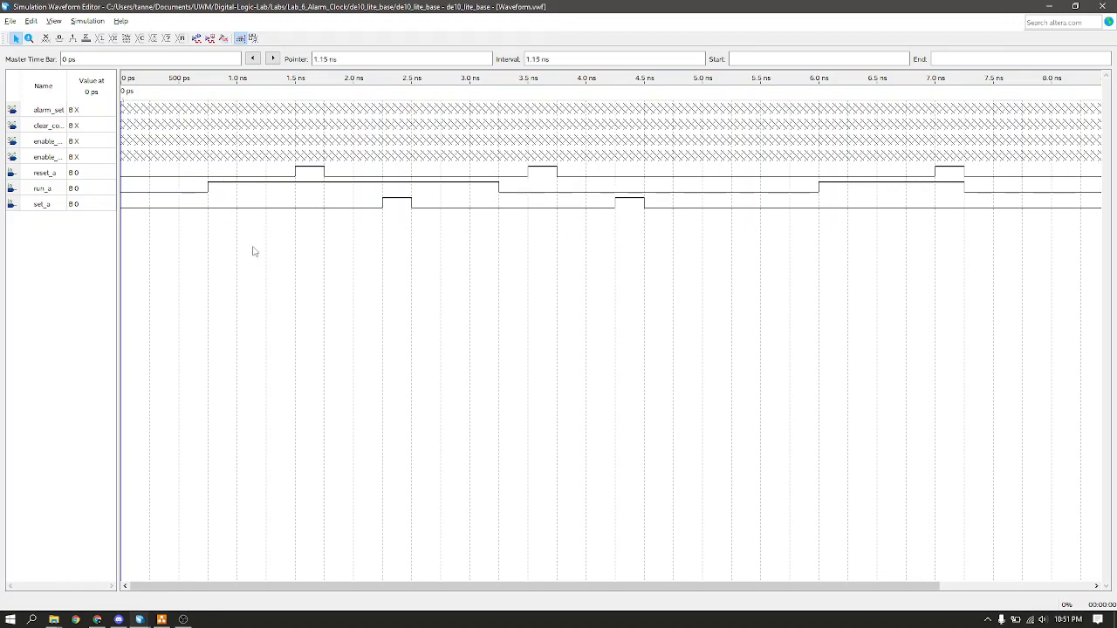
Add the -novopt option to the vsim command in the functional simulation's ModelSim script and save the simulation settings
{"action": "left_click", "coordinate": [88, 21]}
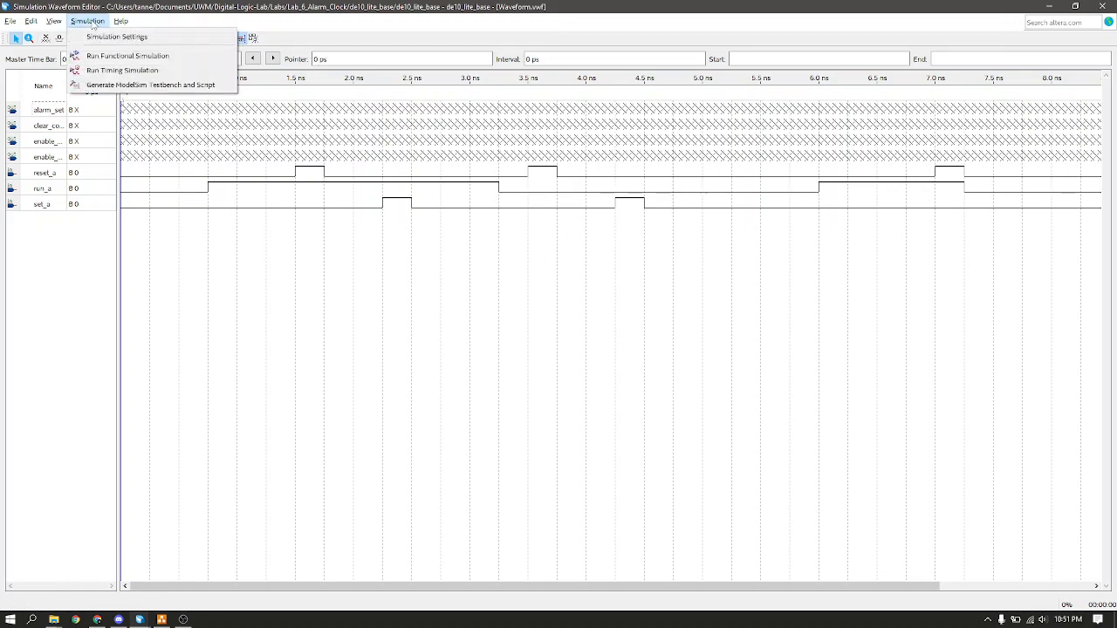
{"action": "left_click", "coordinate": [92, 37]}
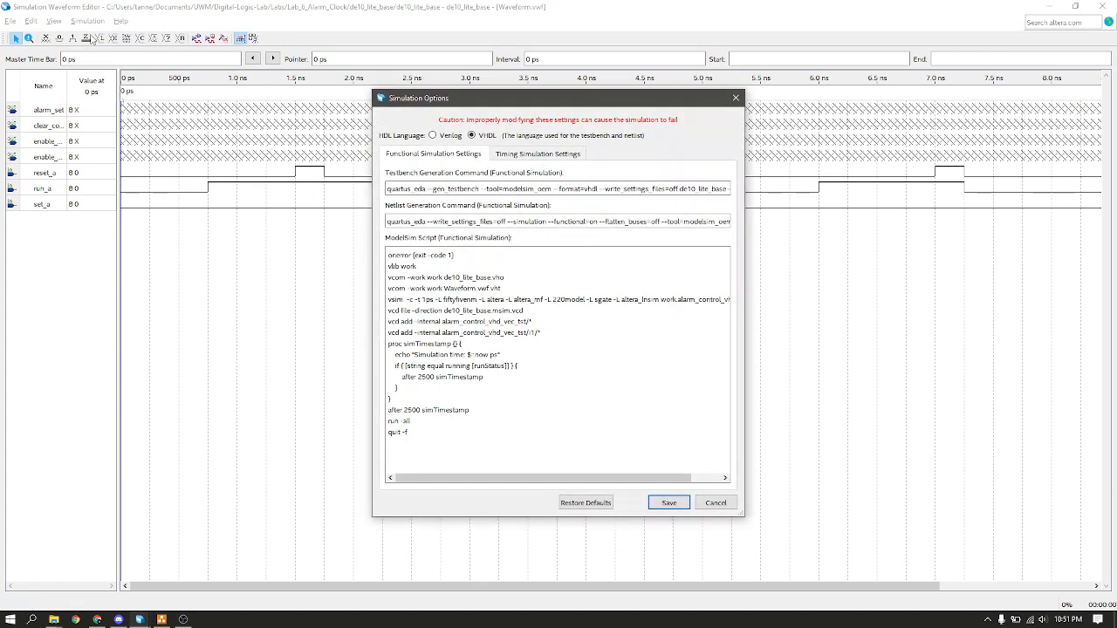
{"action": "left_click", "coordinate": [405, 299]}
{"action": "type", "text": "-novopt"}
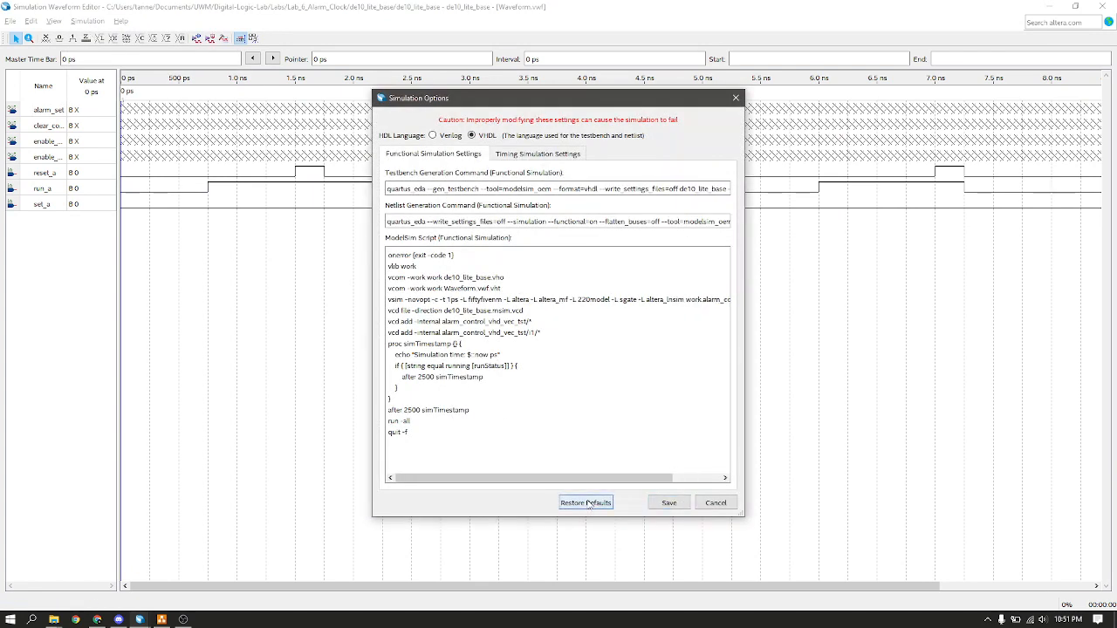
{"action": "left_click", "coordinate": [680, 504]}
Run the functional simulation with the -novopt script, saving the changes to Waveform.vwf
{"action": "left_click", "coordinate": [86, 21]}
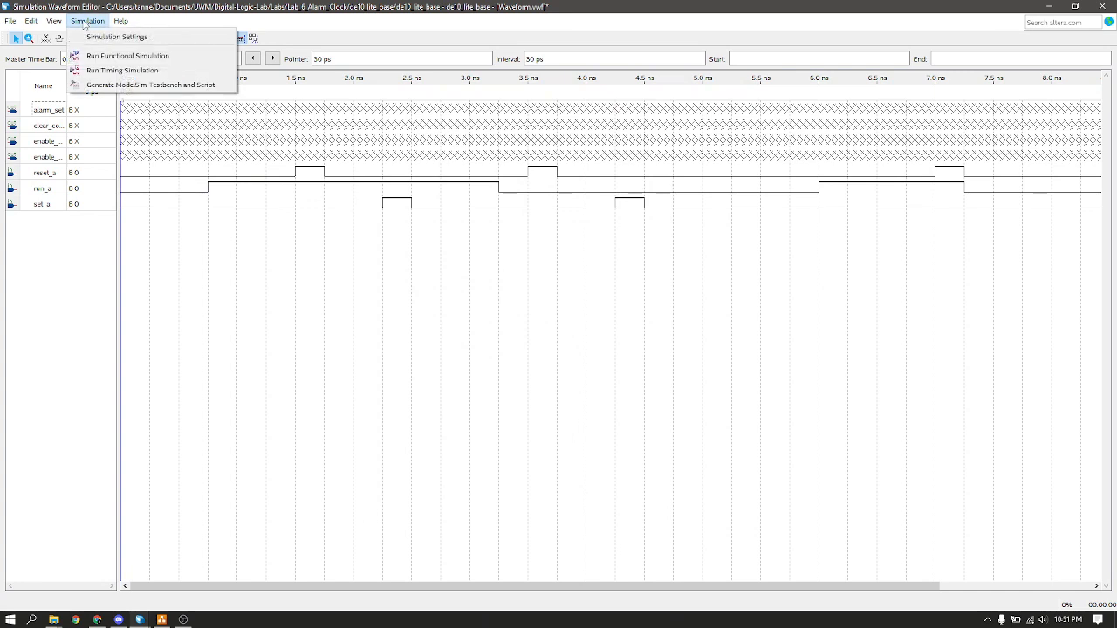
{"action": "left_click", "coordinate": [116, 58]}
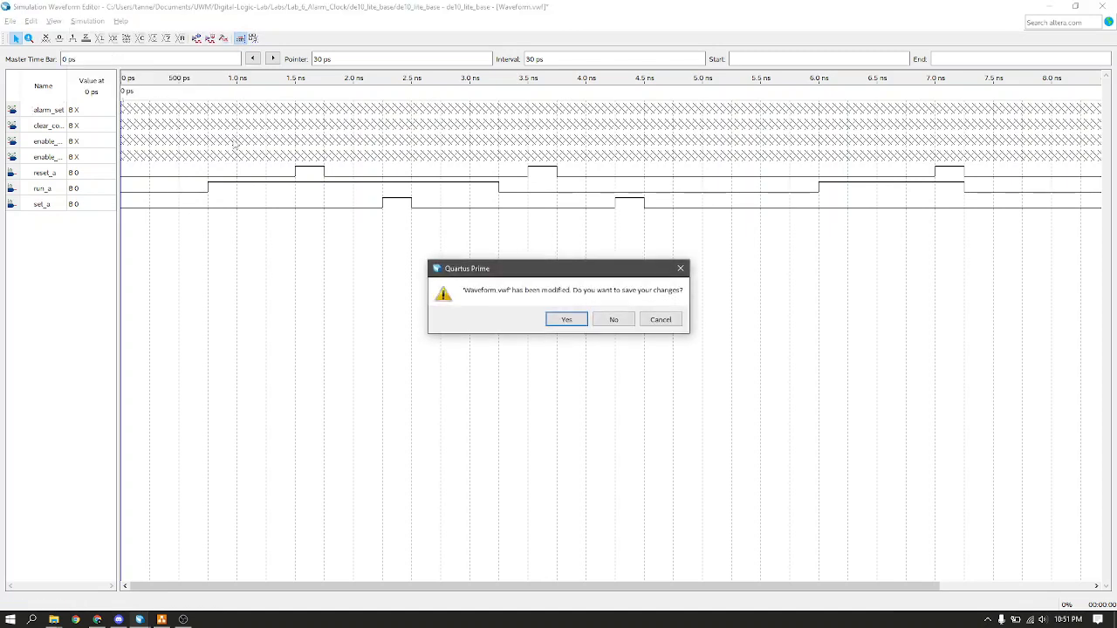
{"action": "left_click", "coordinate": [565, 320]}
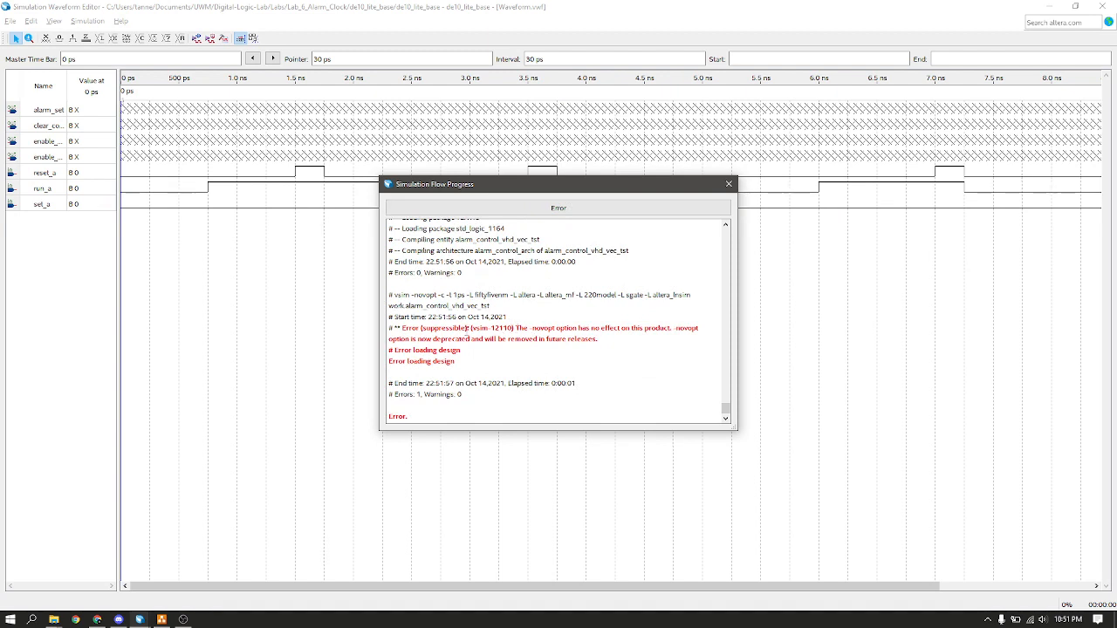
Examine the messages about the -novopt option and design loading in the simulation progress log, and close the log
{"action": "left_click_drag", "start_coordinate": [516, 328], "coordinate": [555, 330]}
{"action": "left_click", "coordinate": [681, 334]}
{"action": "left_click_drag", "start_coordinate": [428, 345], "coordinate": [499, 345]}
{"action": "left_click", "coordinate": [582, 347]}
{"action": "left_click", "coordinate": [727, 185]}
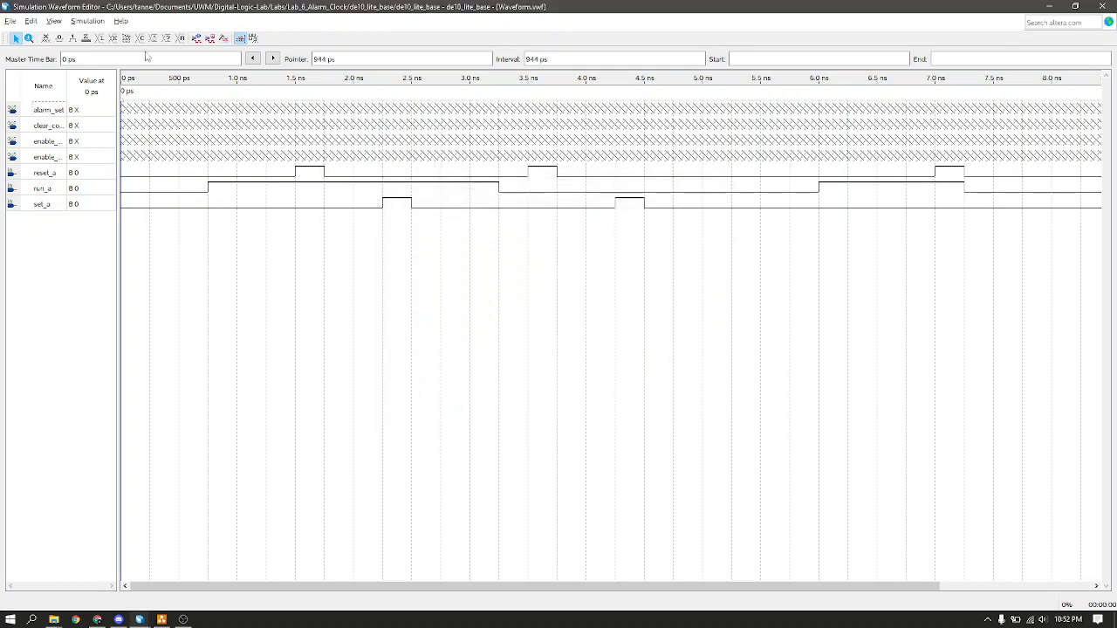
Remove the -novopt option from the vsim command in the functional ModelSim script and save the simulation settings
{"action": "left_click", "coordinate": [84, 21]}
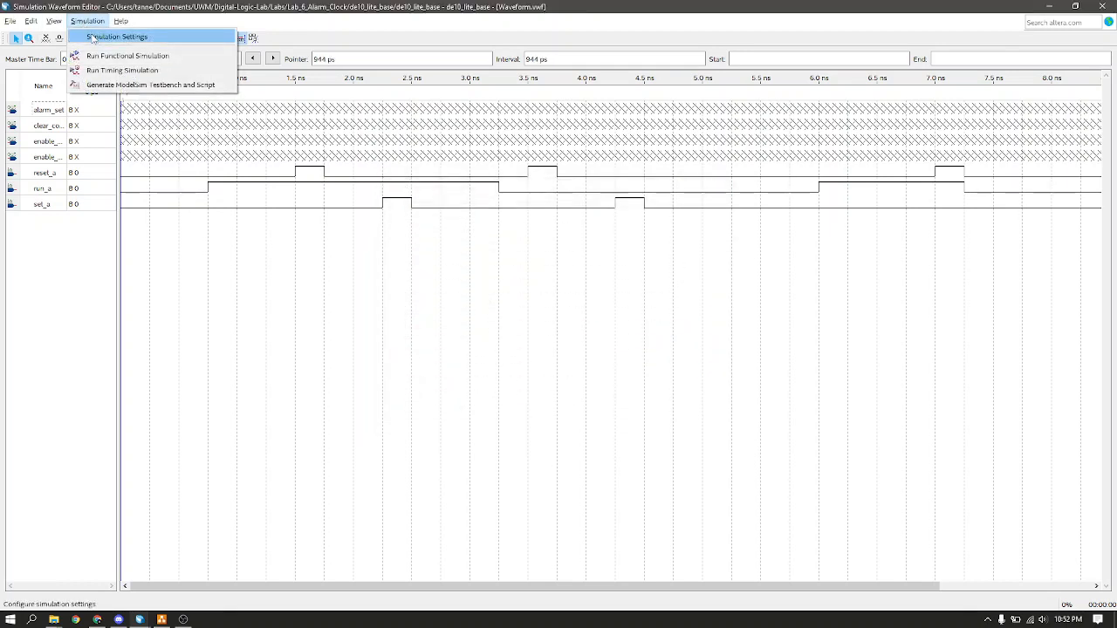
{"action": "left_click", "coordinate": [93, 38]}
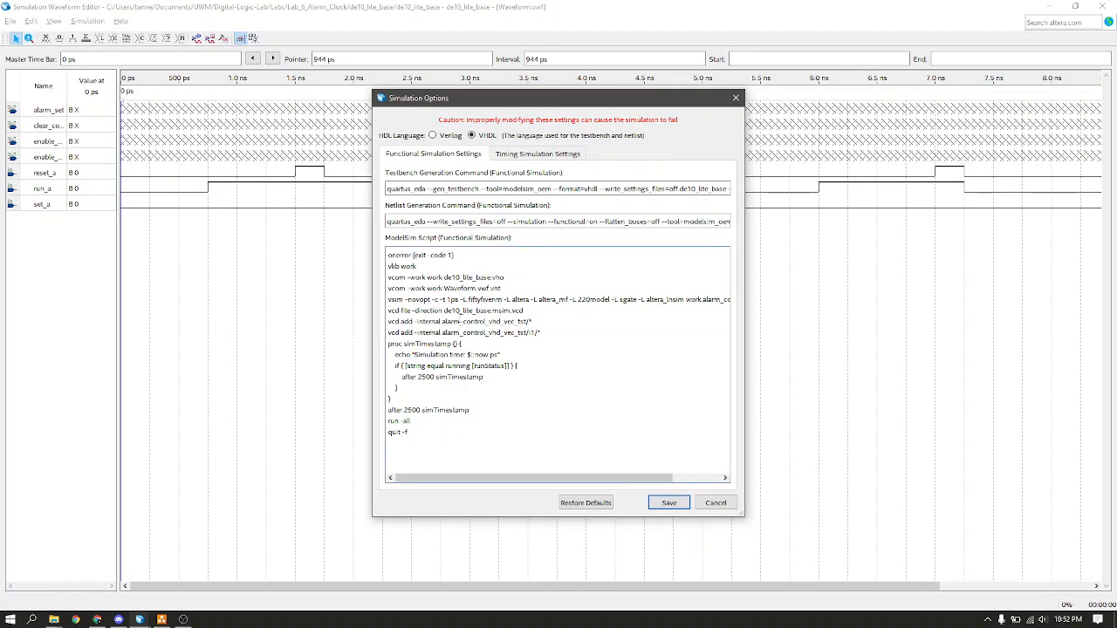
{"action": "key", "text": "BackSpace"}
{"action": "key", "text": "BackSpace"}
{"action": "key", "text": "BackSpace"}
{"action": "key", "text": "BackSpace"}
{"action": "key", "text": "BackSpace"}
{"action": "key", "text": "BackSpace"}
{"action": "key", "text": "BackSpace"}
{"action": "key", "text": "BackSpace"}
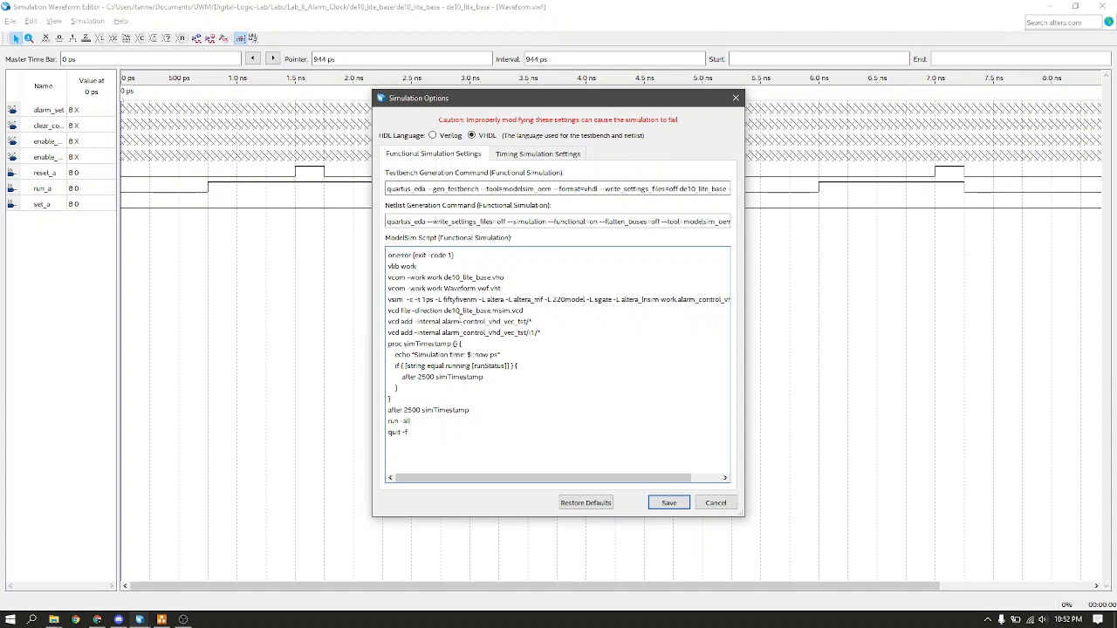
{"action": "key", "text": "BackSpace"}
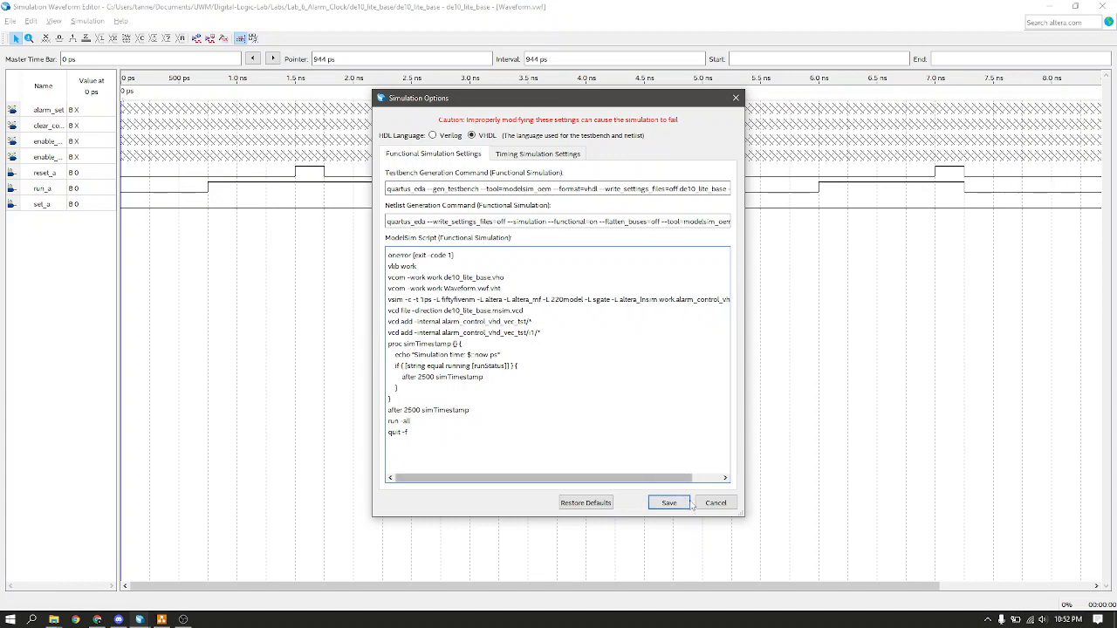
{"action": "left_click", "coordinate": [669, 503]}
Run the functional simulation again without -novopt, saving the changes to Waveform.vwf
{"action": "left_click", "coordinate": [83, 22]}
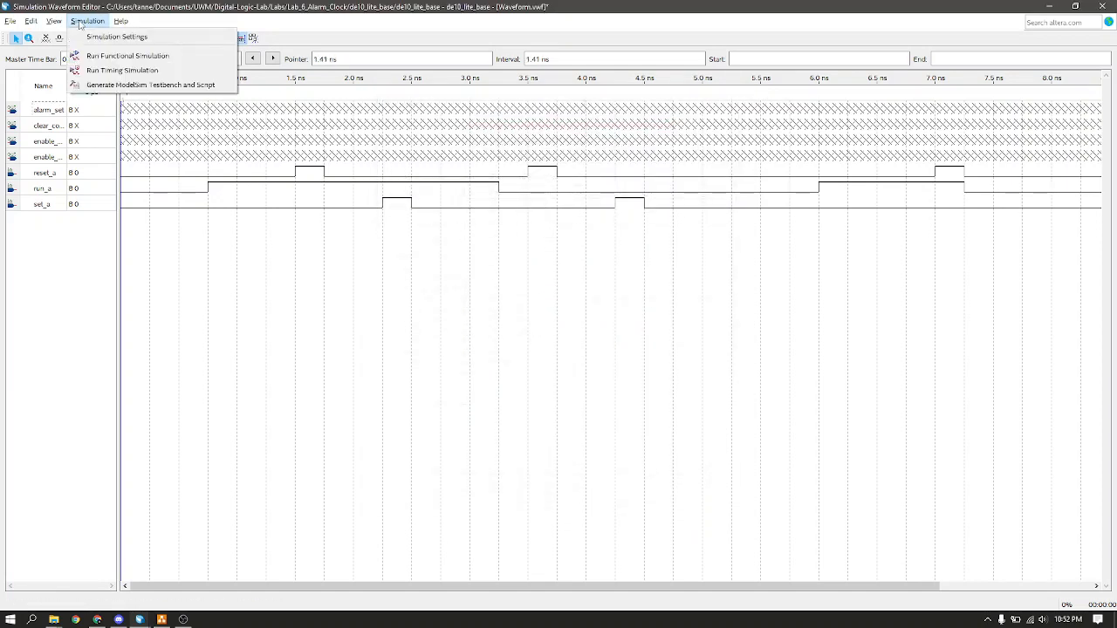
{"action": "left_click", "coordinate": [103, 54]}
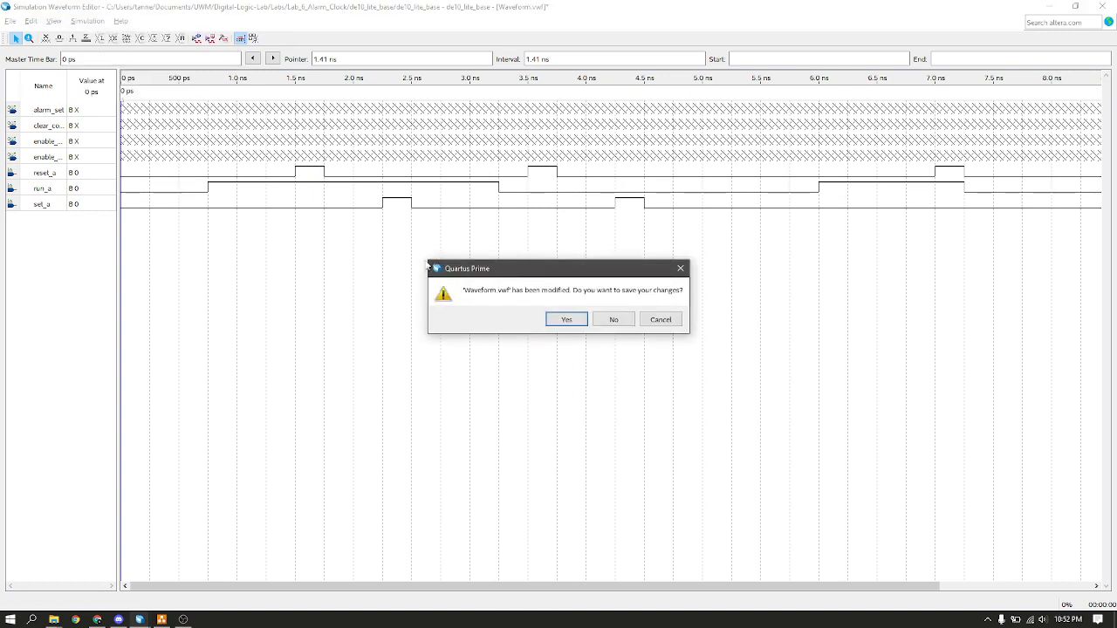
{"action": "left_click", "coordinate": [554, 319]}
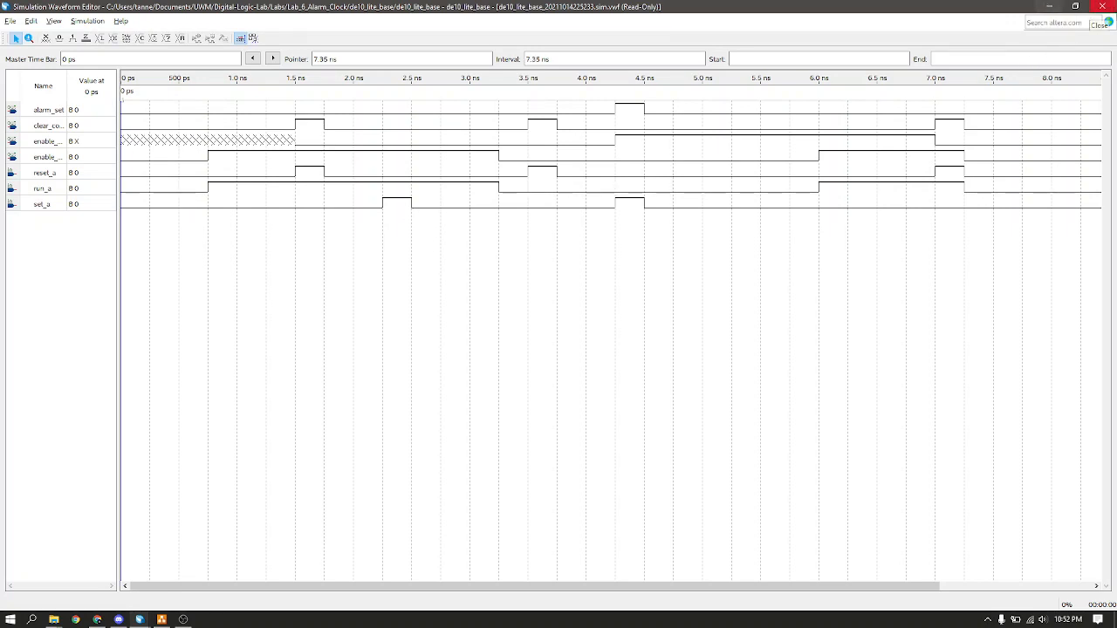
Put the simulation results window away and return to Waveform.vwf in a maximized window
{"action": "left_click", "coordinate": [1048, 7]}
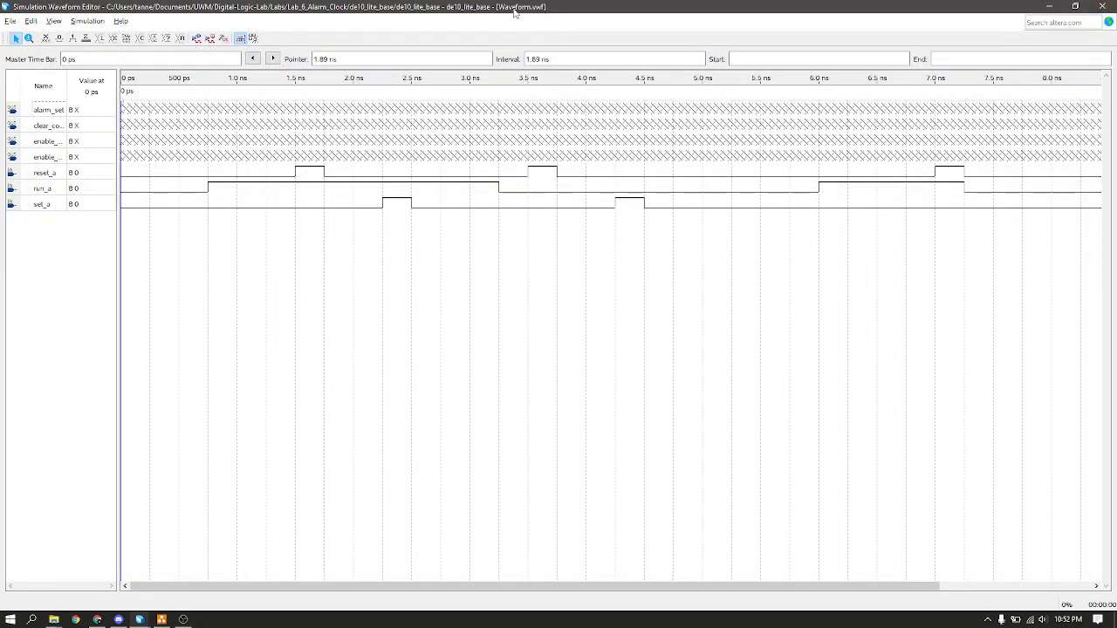
{"action": "double_click", "coordinate": [506, 11]}
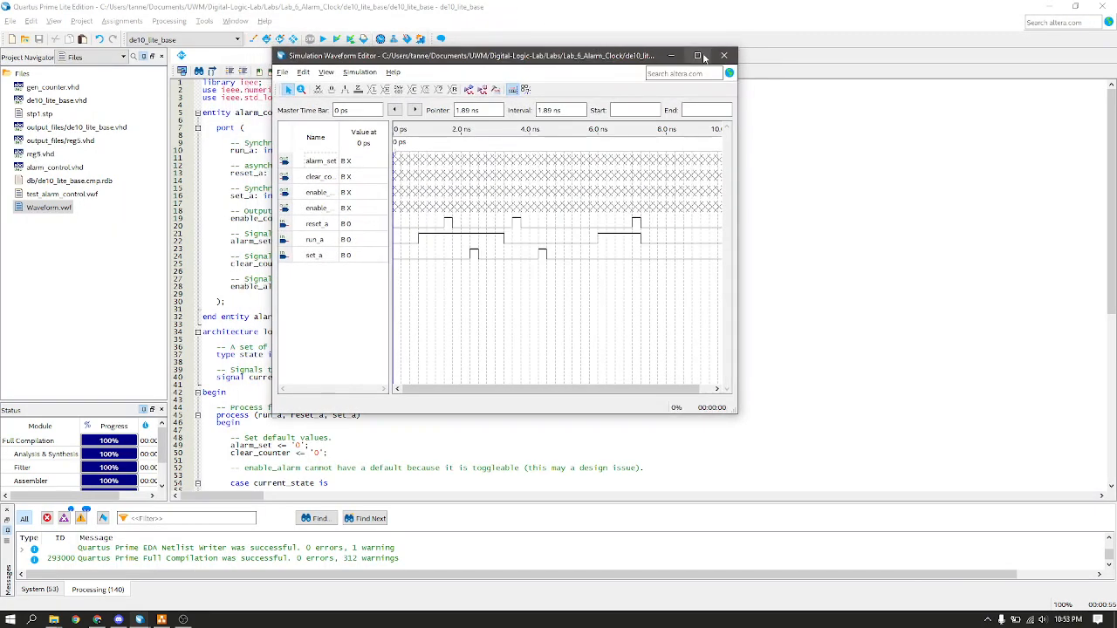
{"action": "left_click", "coordinate": [702, 57]}
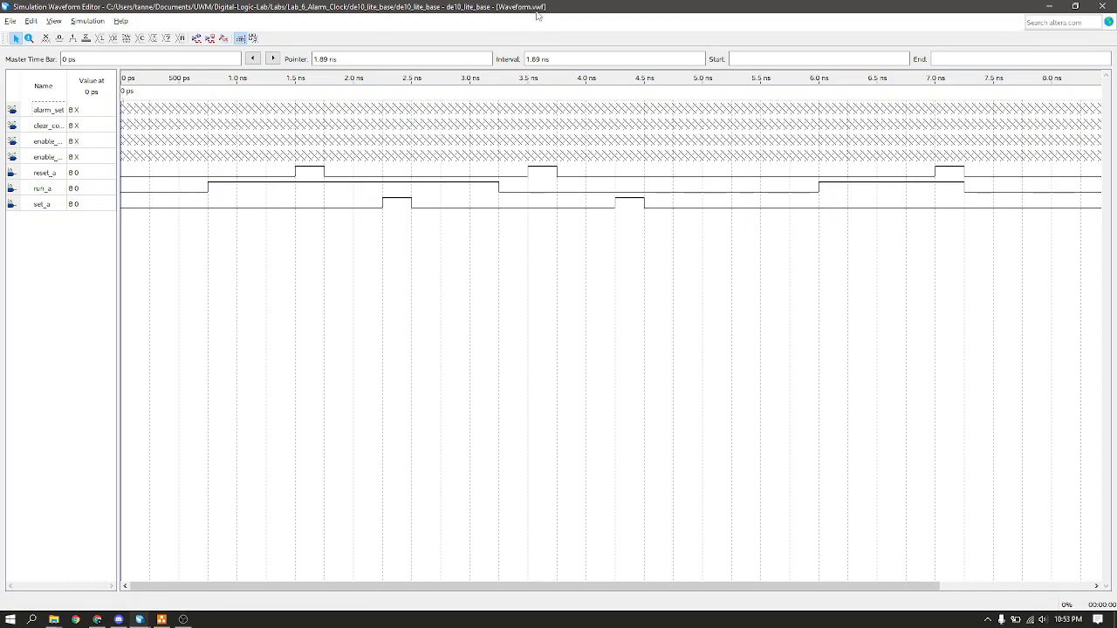